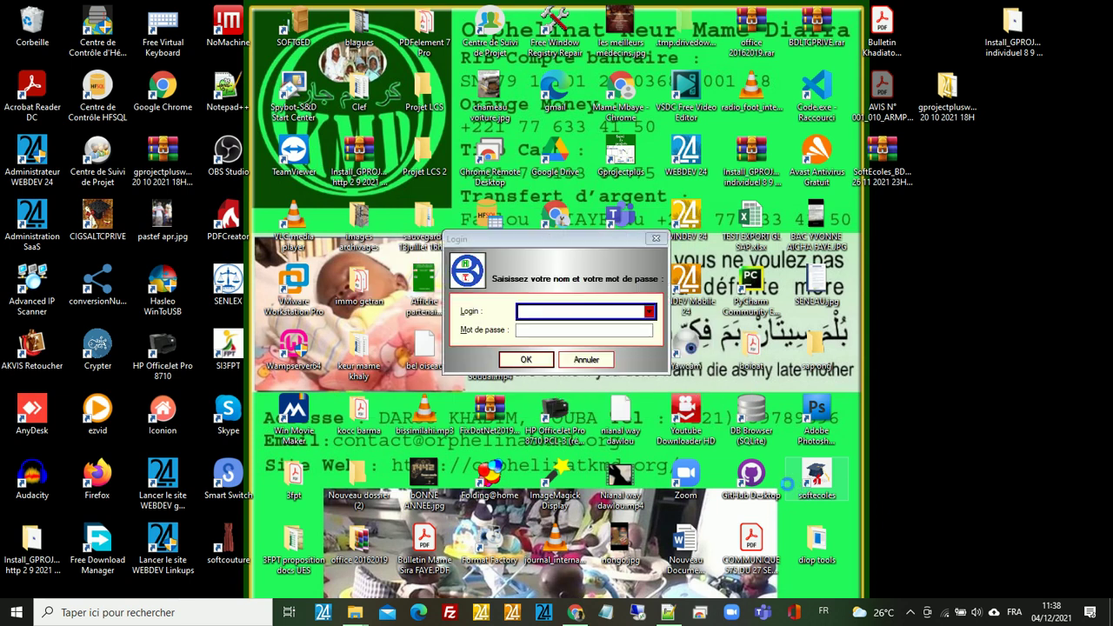
- Sign in to SoftEcoles with the supervisor account's login name and password
click(543, 311)
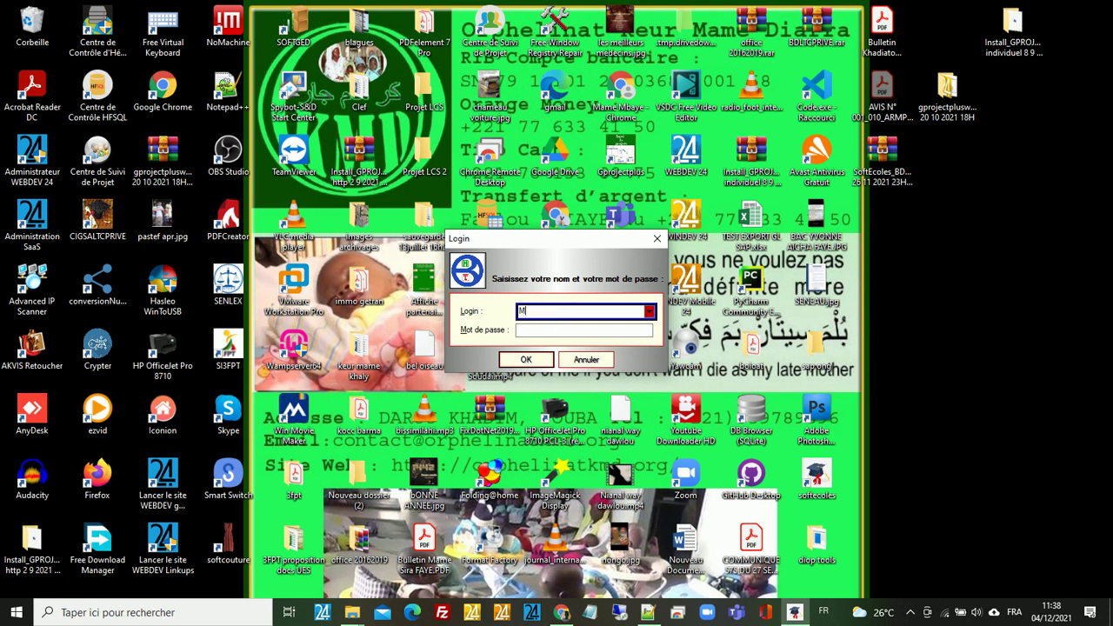
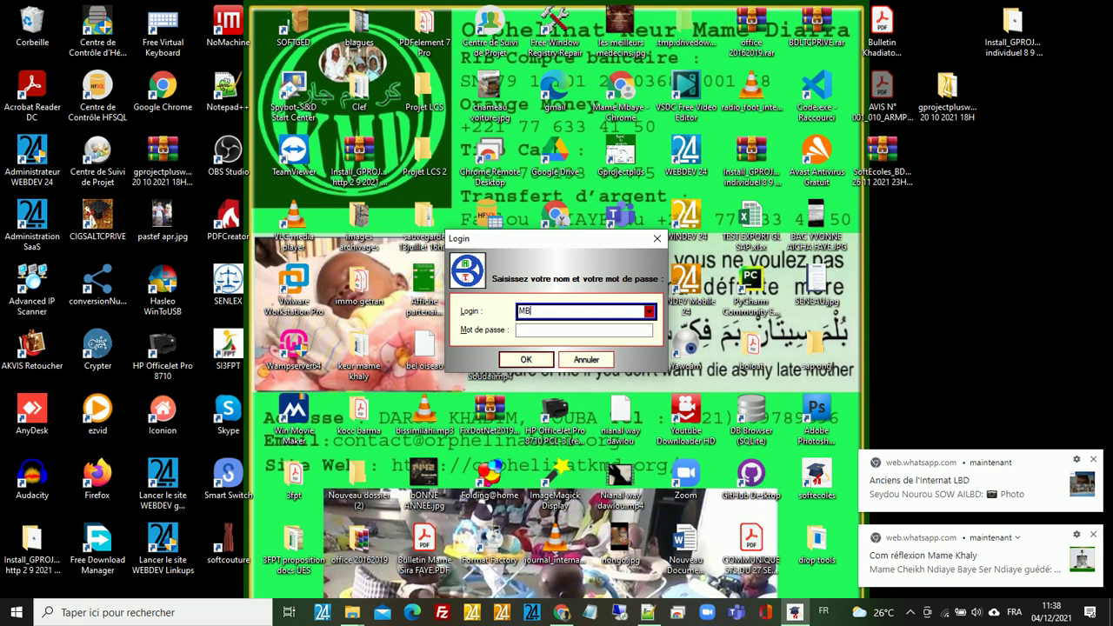
text(••••)
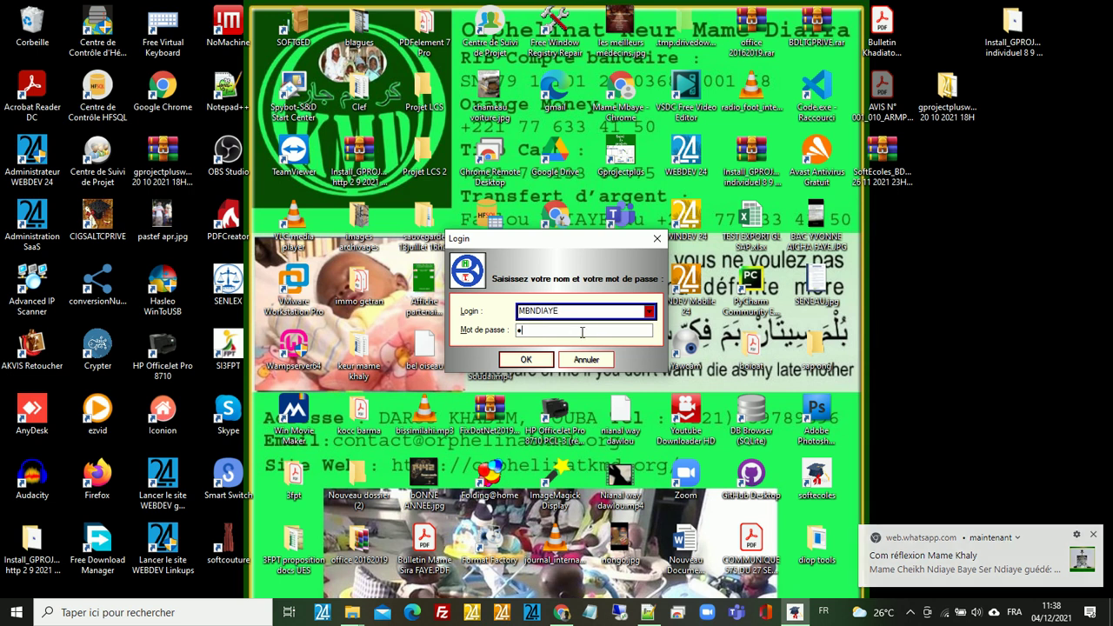
click(532, 360)
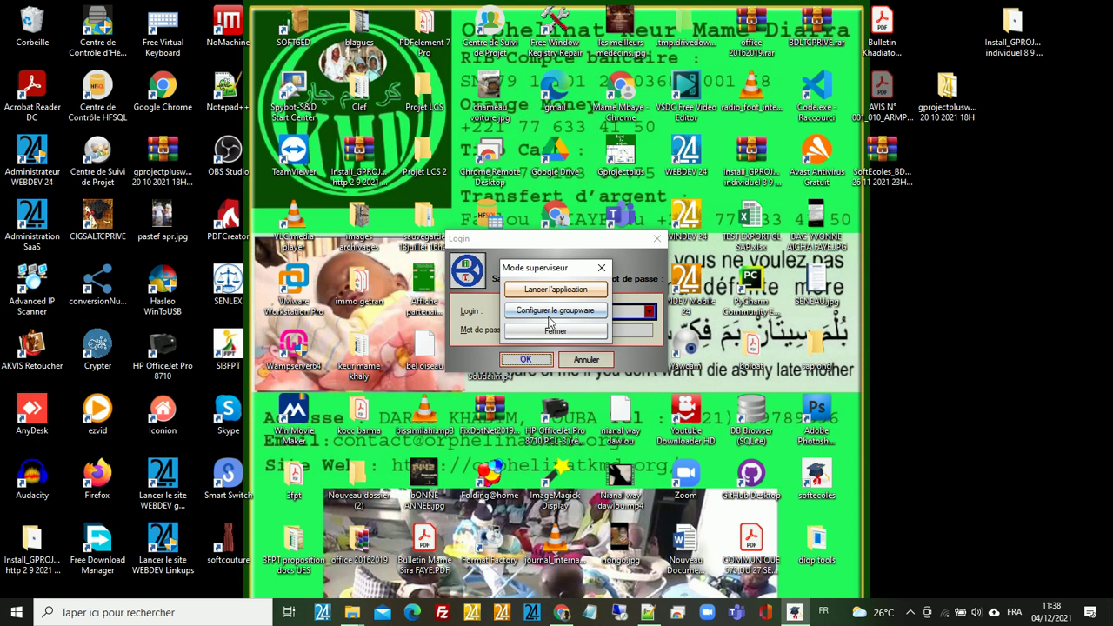
- Launch the application from the Mode superviseur box to open the BIMANTECS POLO BAFATA main window
click(555, 290)
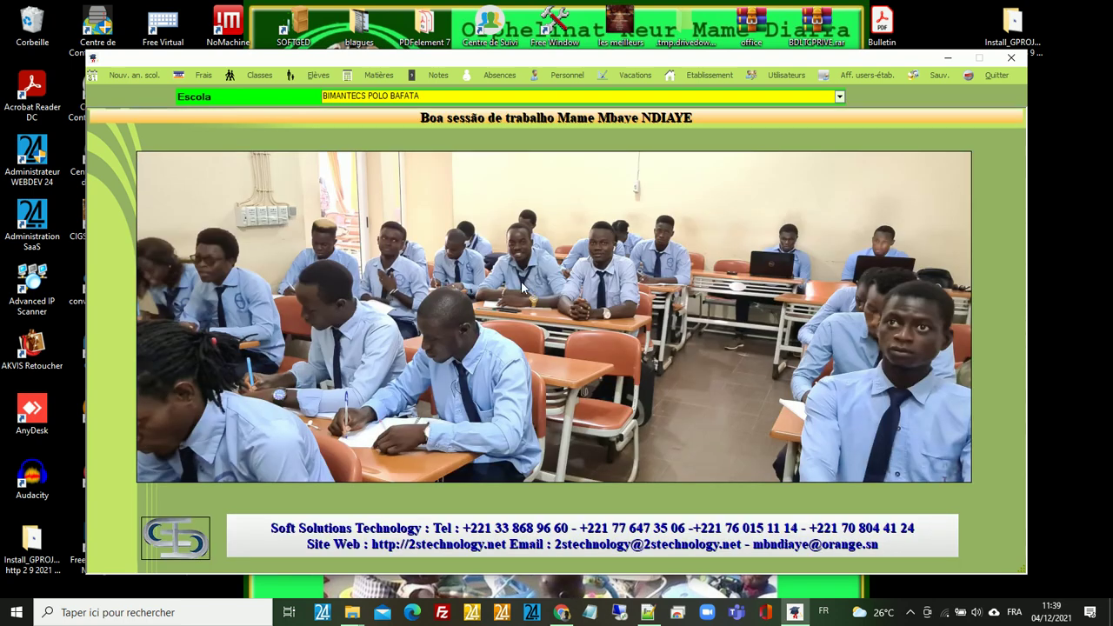
- Pick Bissau International Management and Tecnology School in the Escola list, then browse the toolbar menus
click(839, 97)
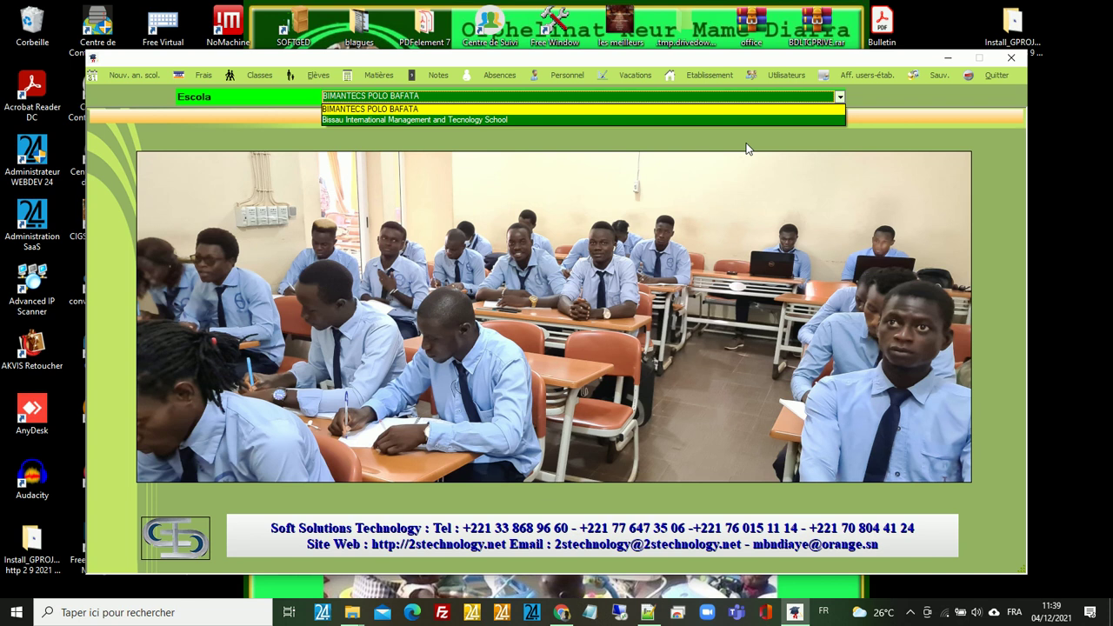
click(506, 119)
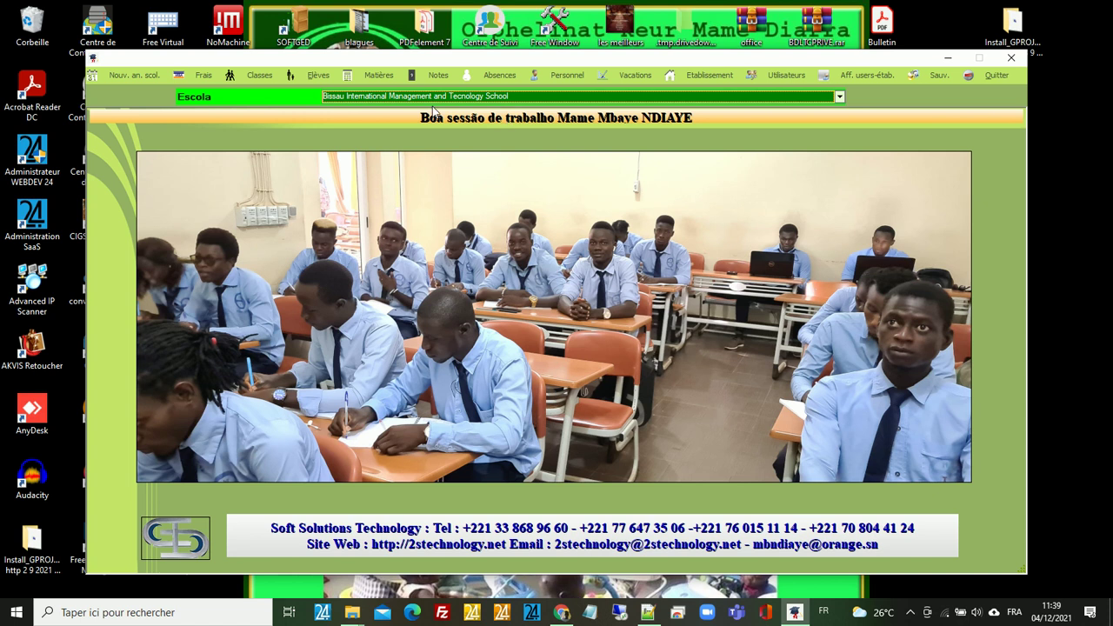
click(399, 76)
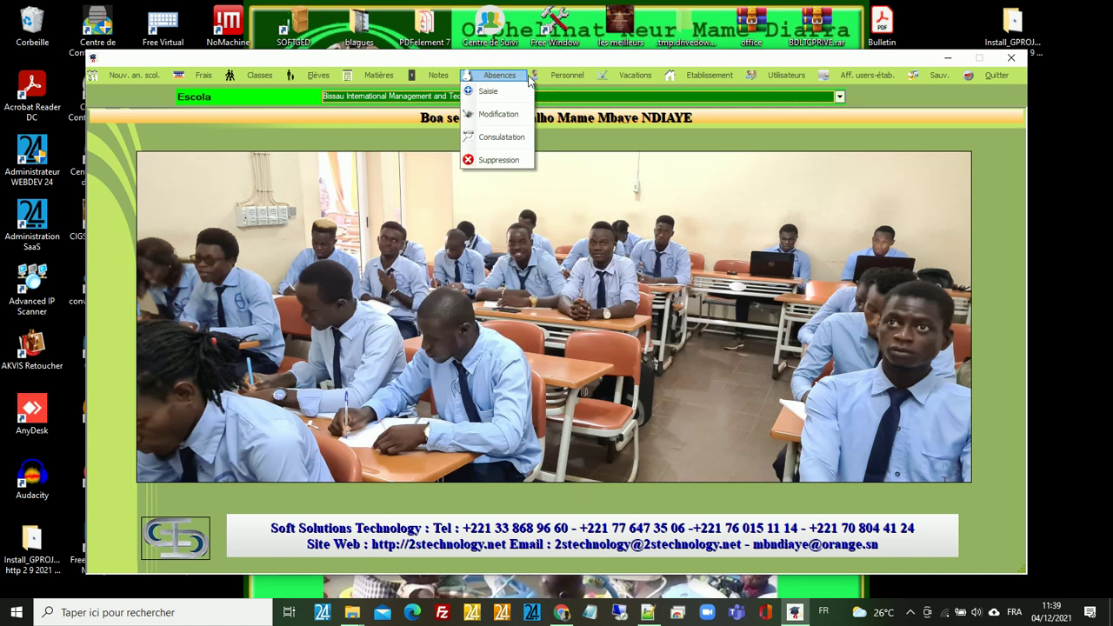
mouse_move(544, 80)
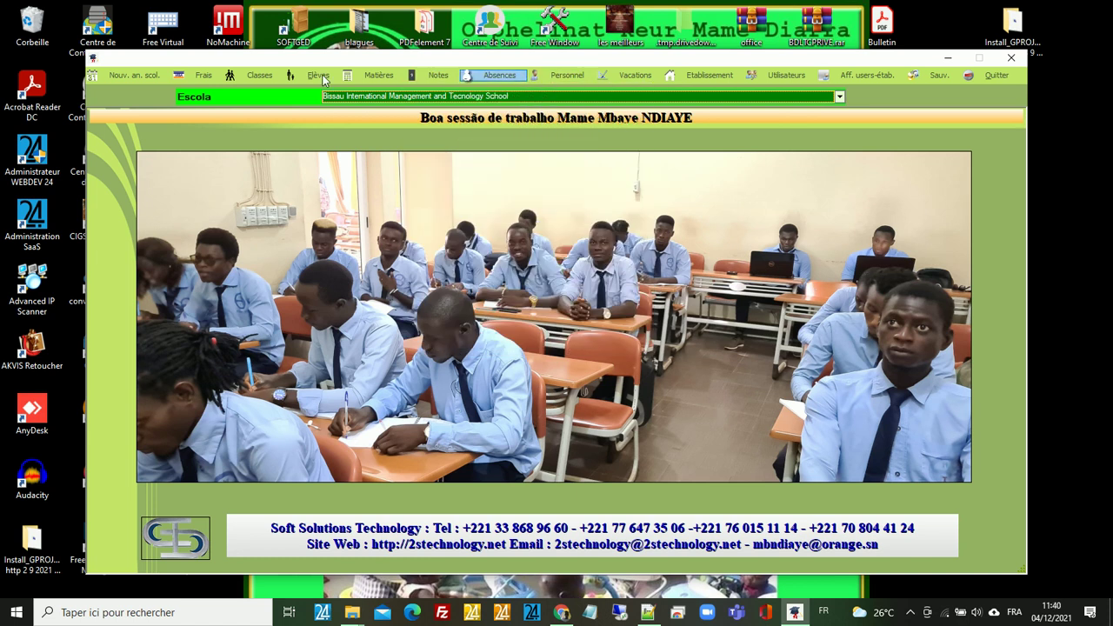
mouse_move(269, 83)
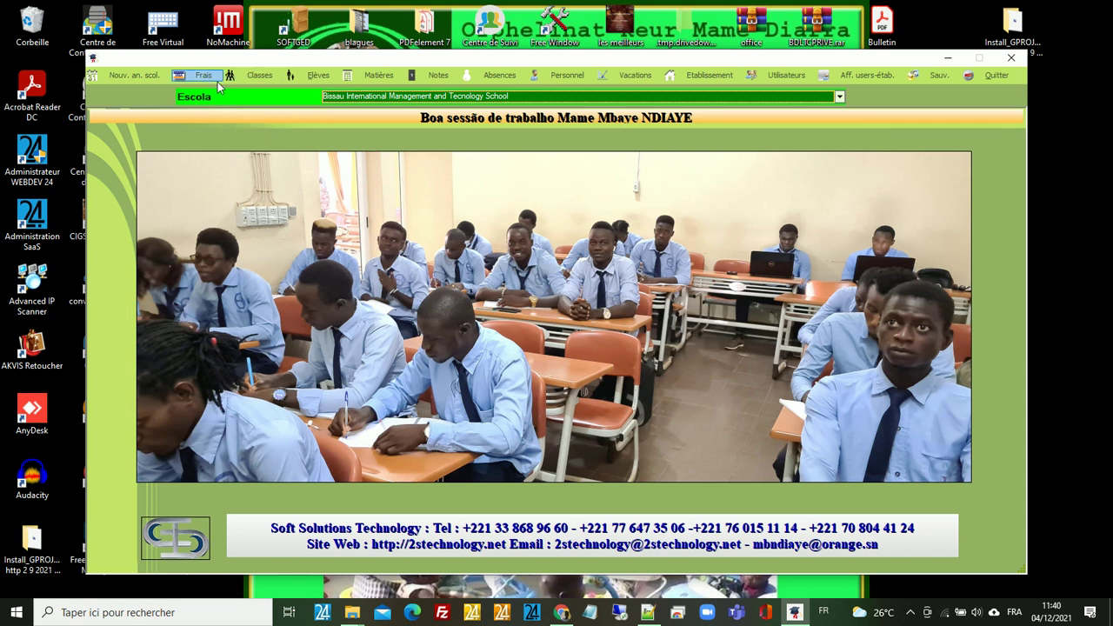
mouse_move(217, 83)
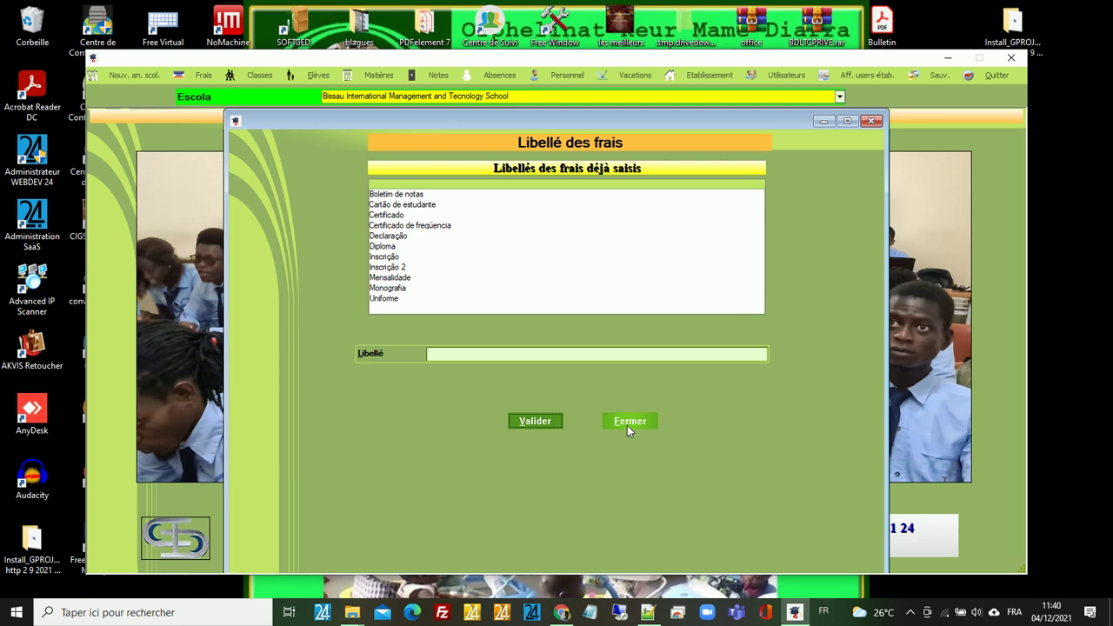
click(458, 355)
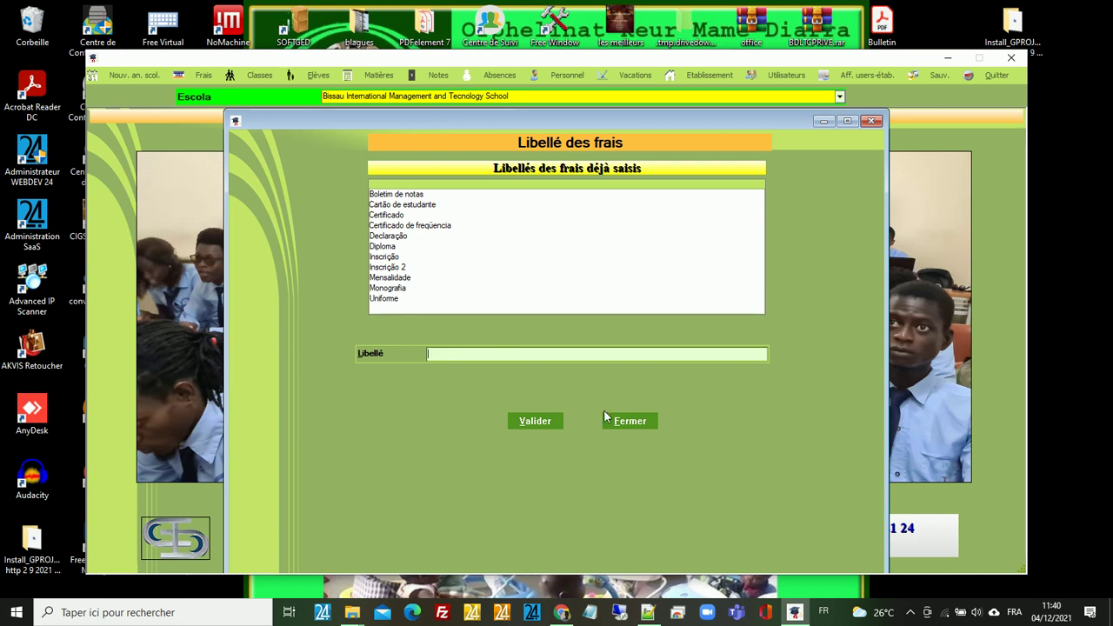
click(631, 422)
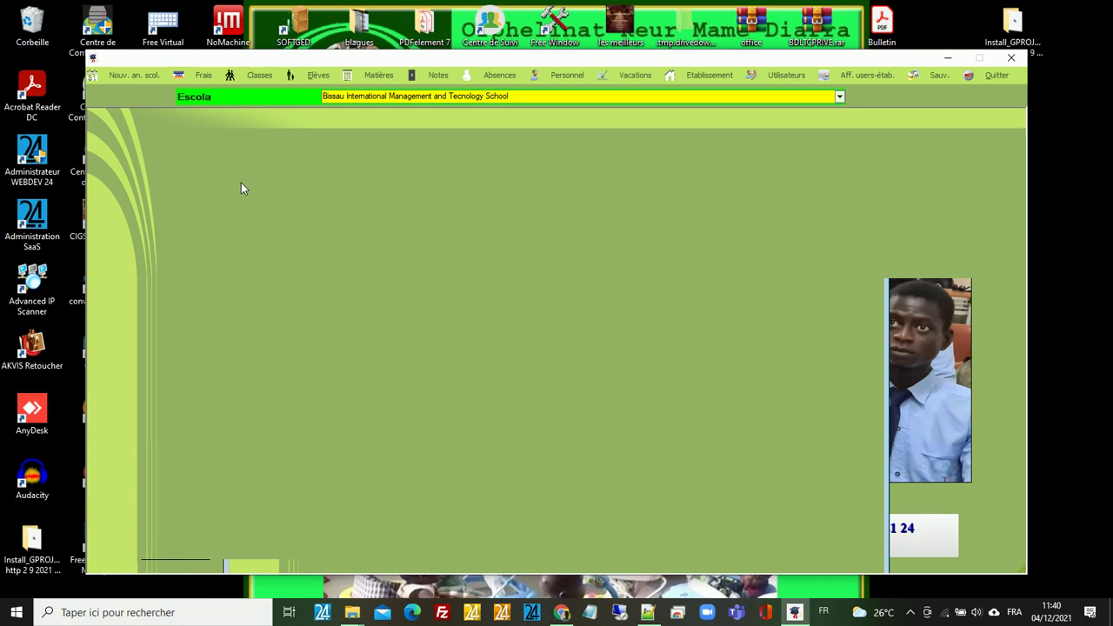
- Open the 2021/2022 fee details entry screen from the Frais menu
click(205, 74)
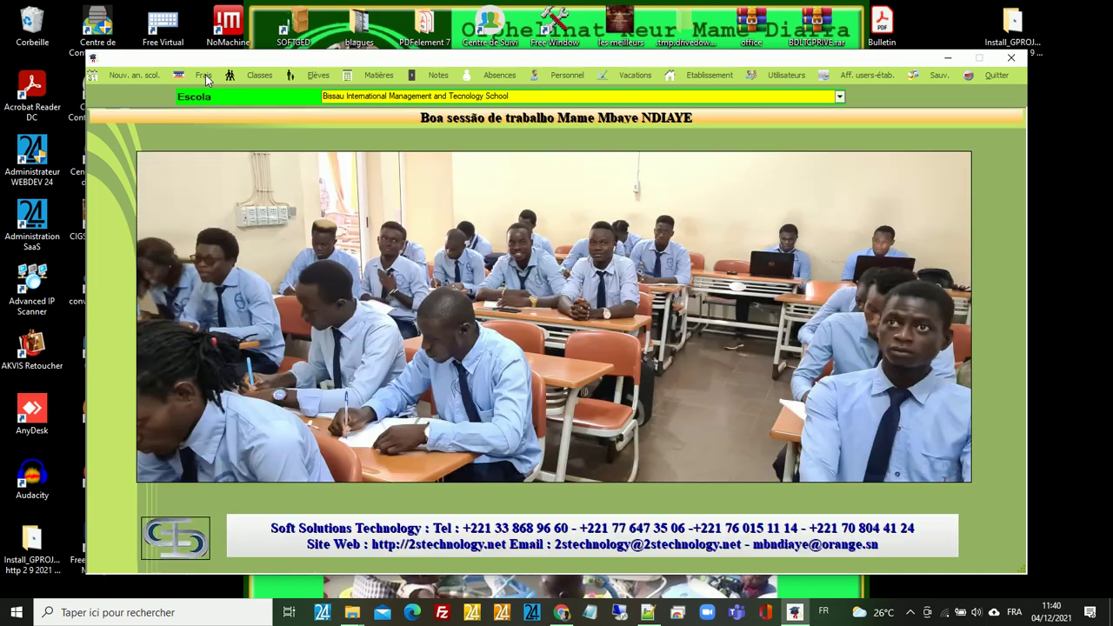
click(205, 75)
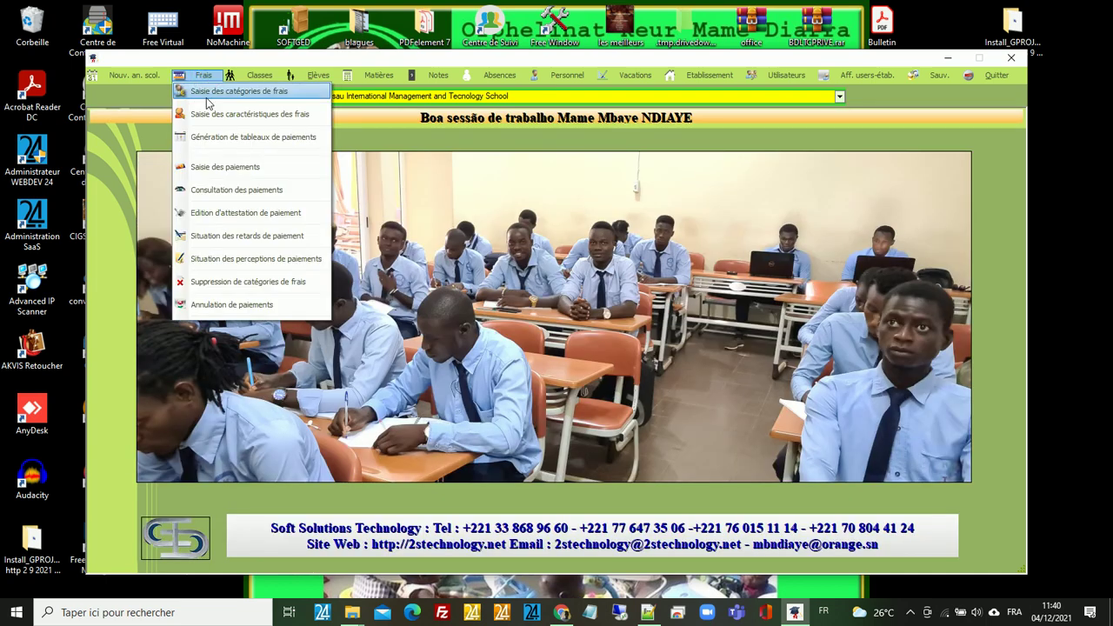
click(213, 118)
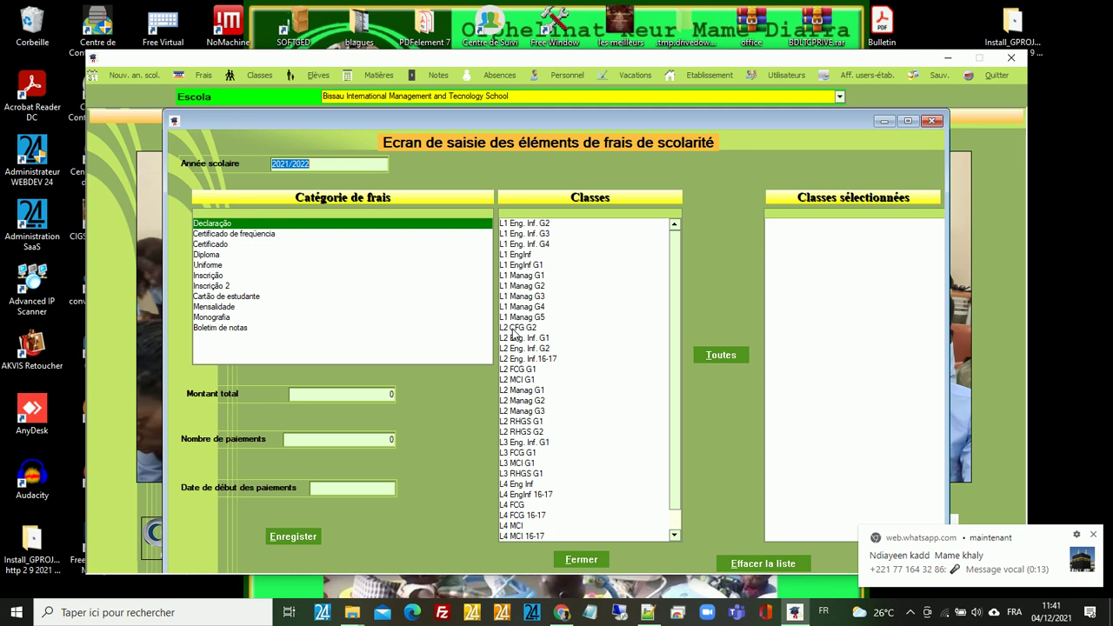
- Choose the Mensalidade fee for classes L1 Manag G2, L1 Manag G4, L2 FCG G1 and L2 Manag G3
click(721, 356)
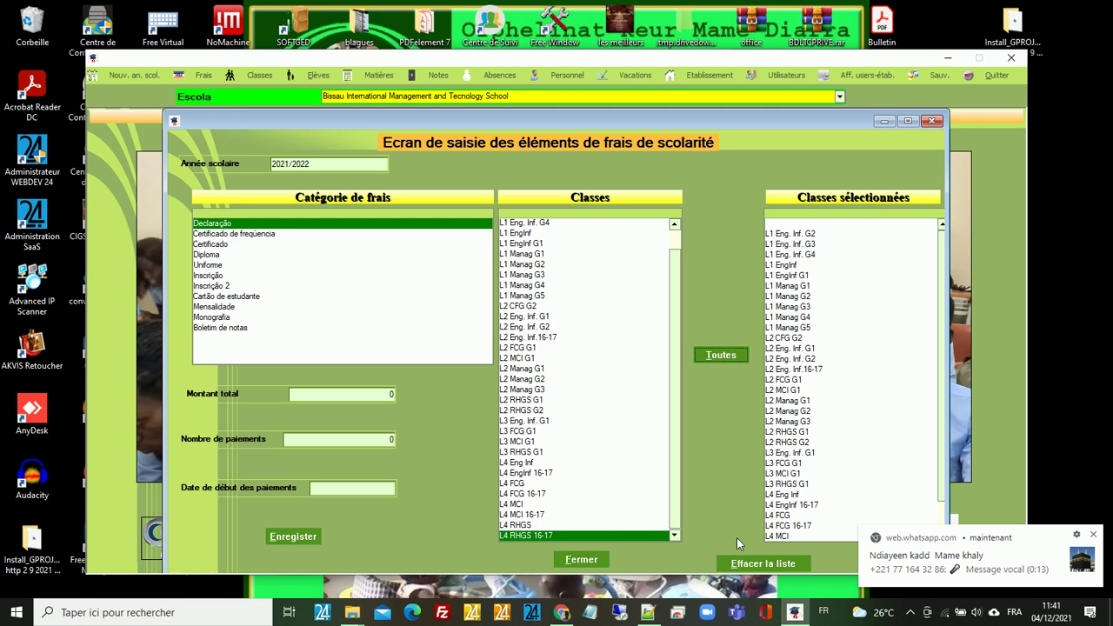
click(769, 566)
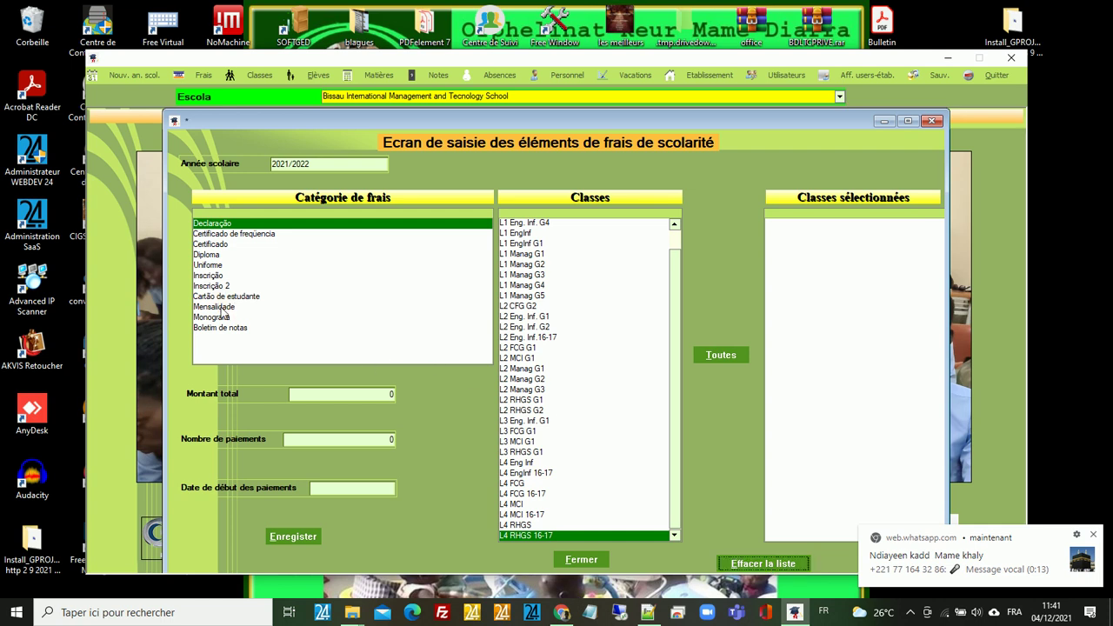
click(222, 307)
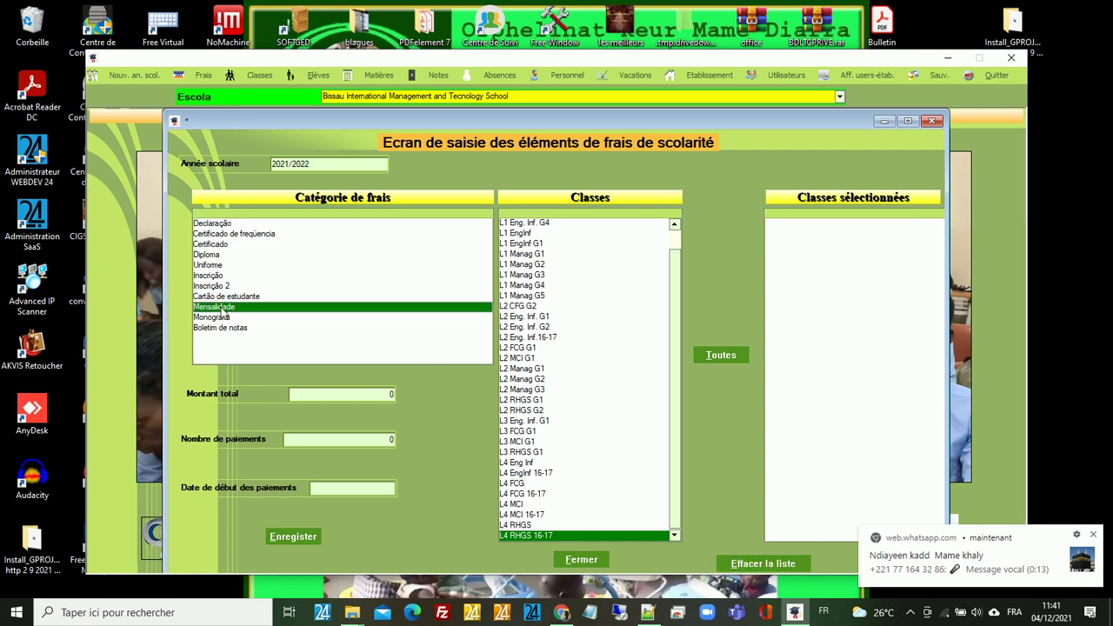
double_click(519, 264)
double_click(520, 285)
double_click(519, 348)
double_click(522, 390)
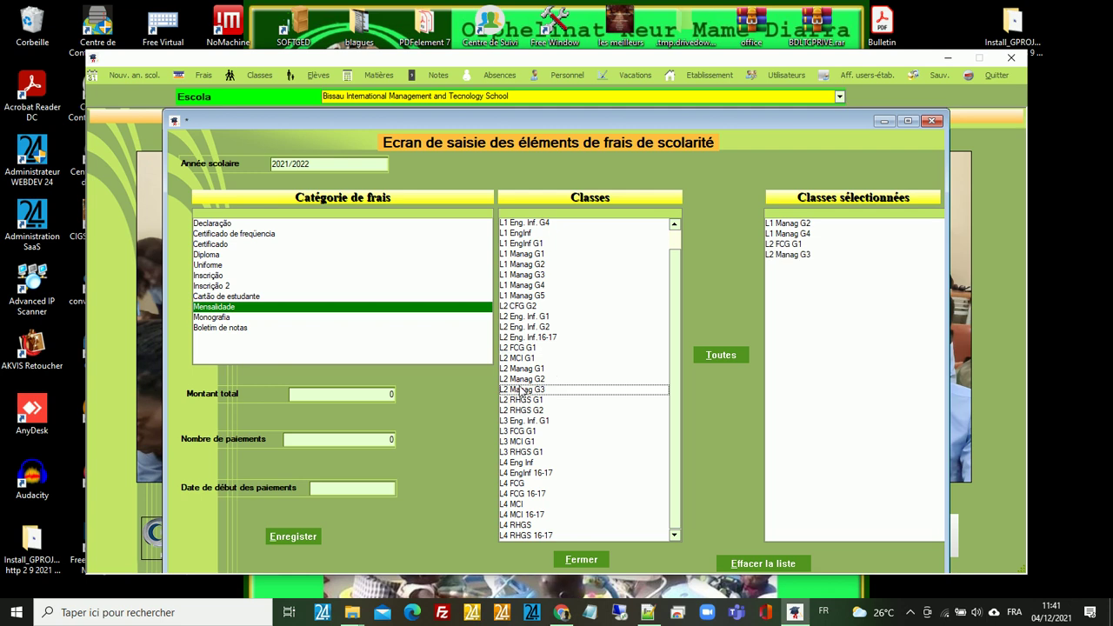
- Set a 250000 total in 10 payments starting 01/10/2021, then close the fee screen
click(340, 394)
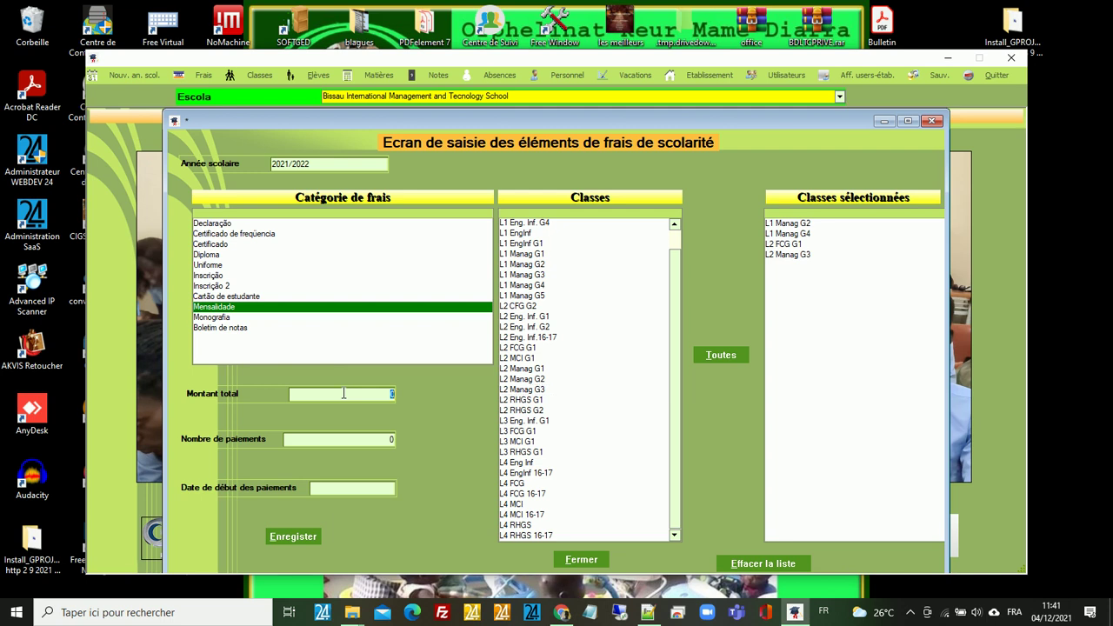
text(250000)
click(373, 439)
text(410)
click(381, 439)
key(Delete)
click(378, 488)
text(01/10/2021)
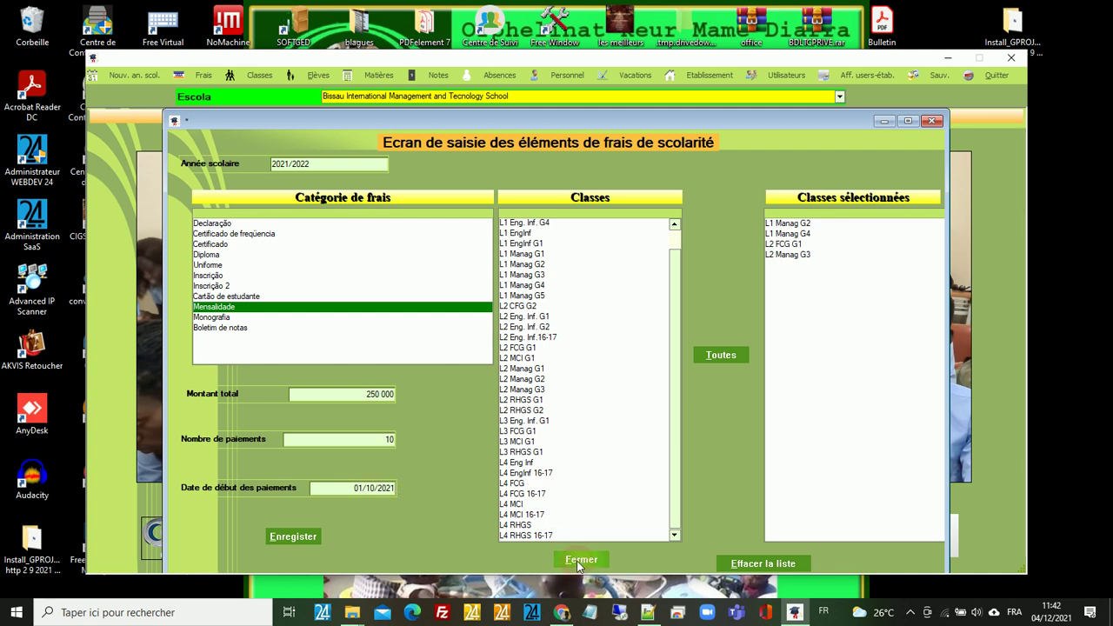
click(579, 562)
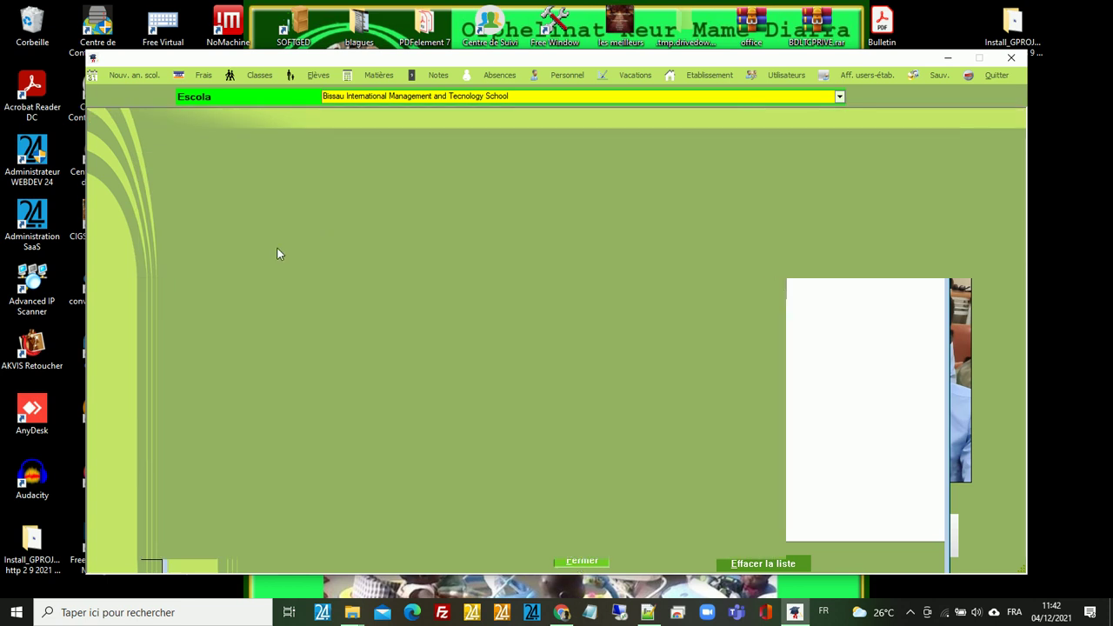
- Open the payment entry screen (Saisie des paiements) from the Frais menu
click(205, 79)
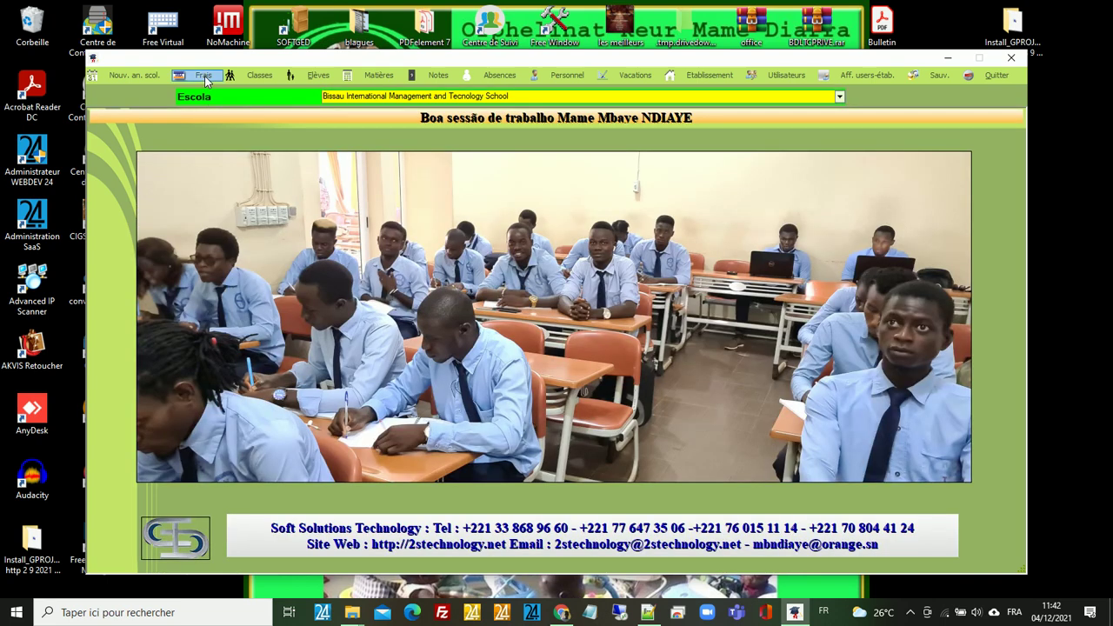
click(206, 77)
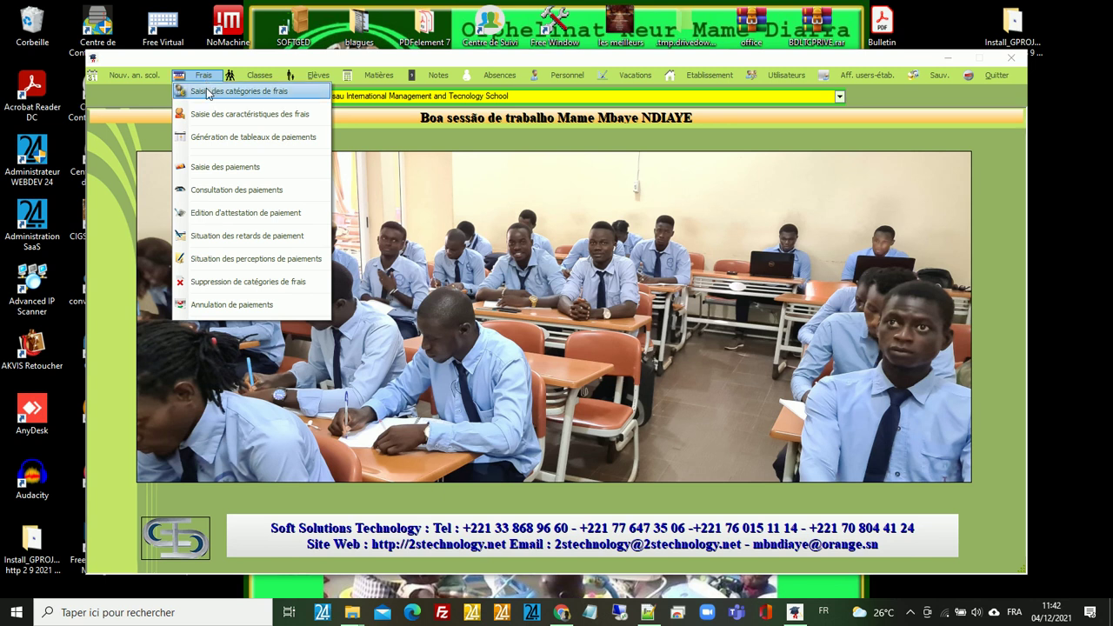
click(253, 171)
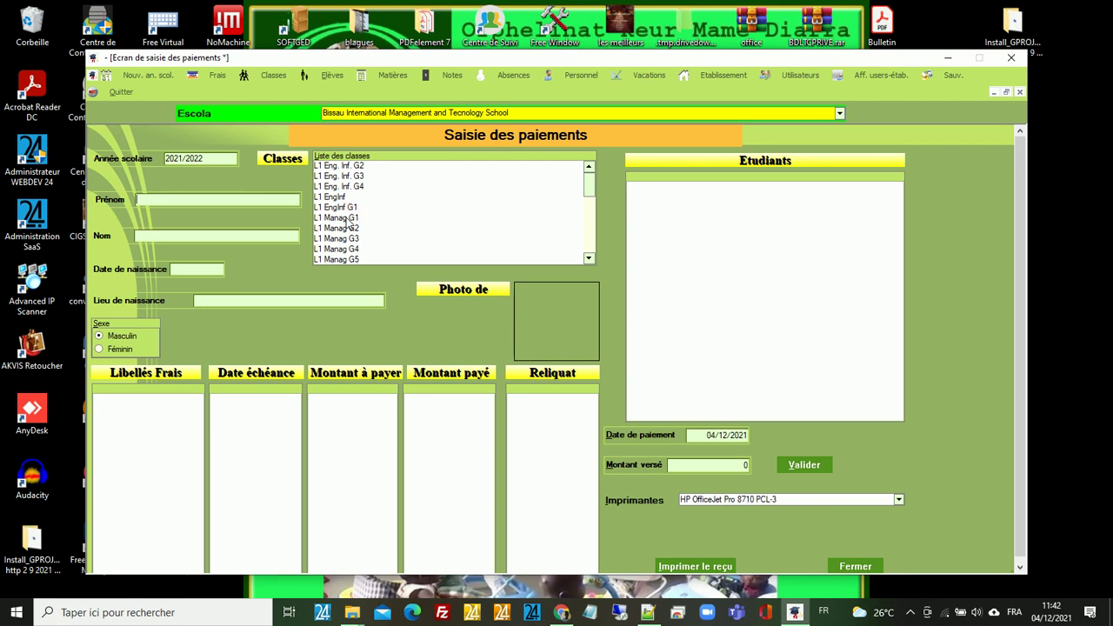
- Load a student from class L1 Manag G1 to show their fee lines and balances
click(345, 217)
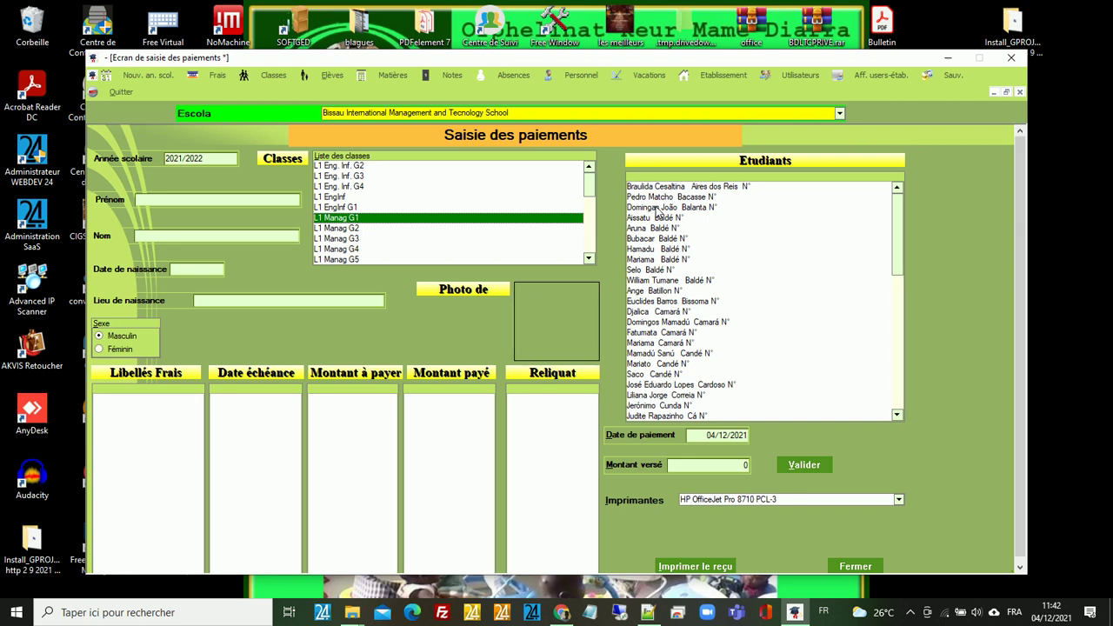
click(659, 210)
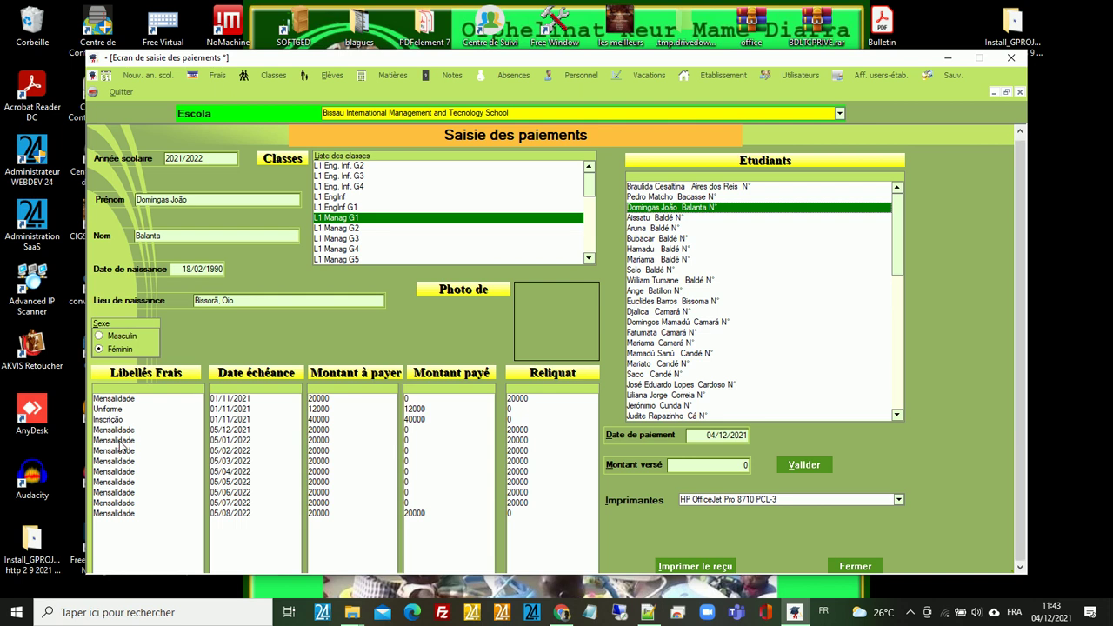
- Select the 05/01/2022 Mensalidade instalment, keep the HP OfficeJet Pro 8710 printer, and close the payment screen
click(124, 438)
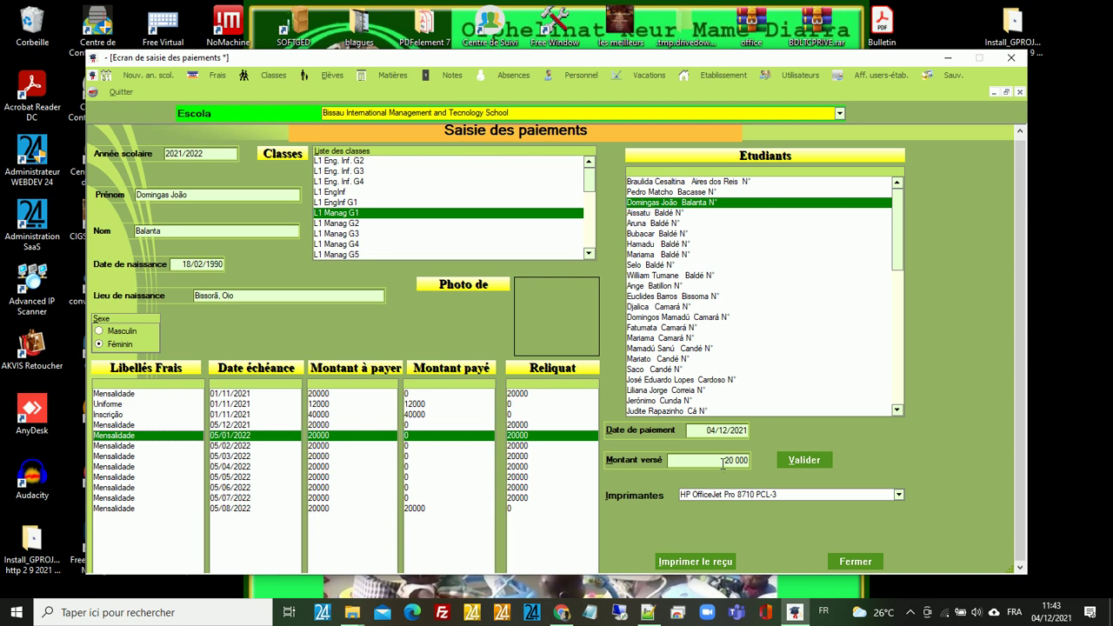
click(898, 496)
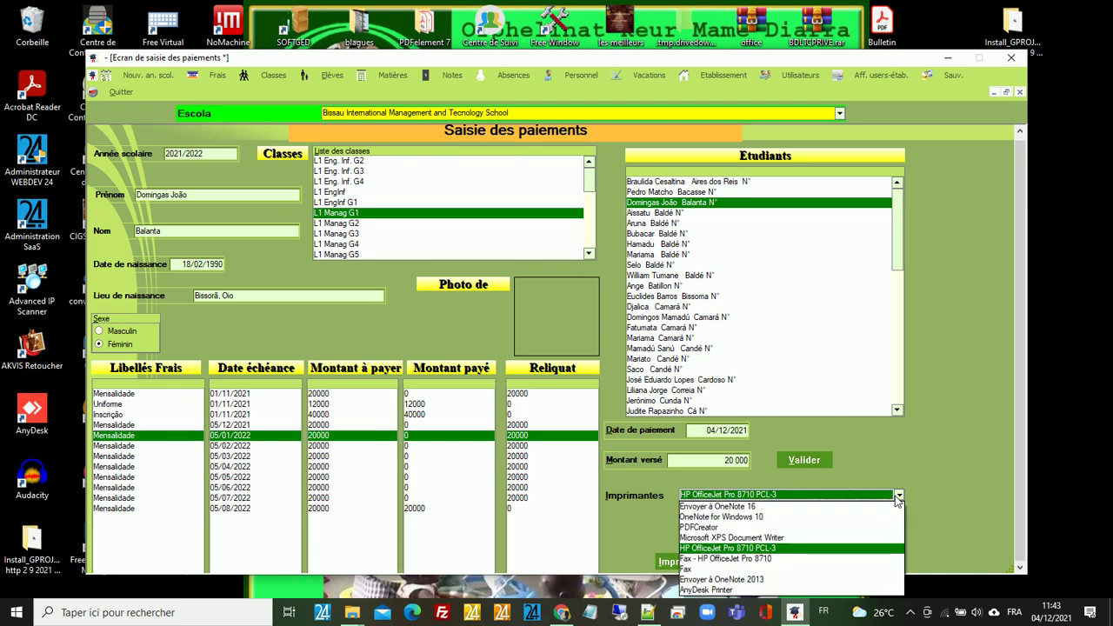
click(942, 483)
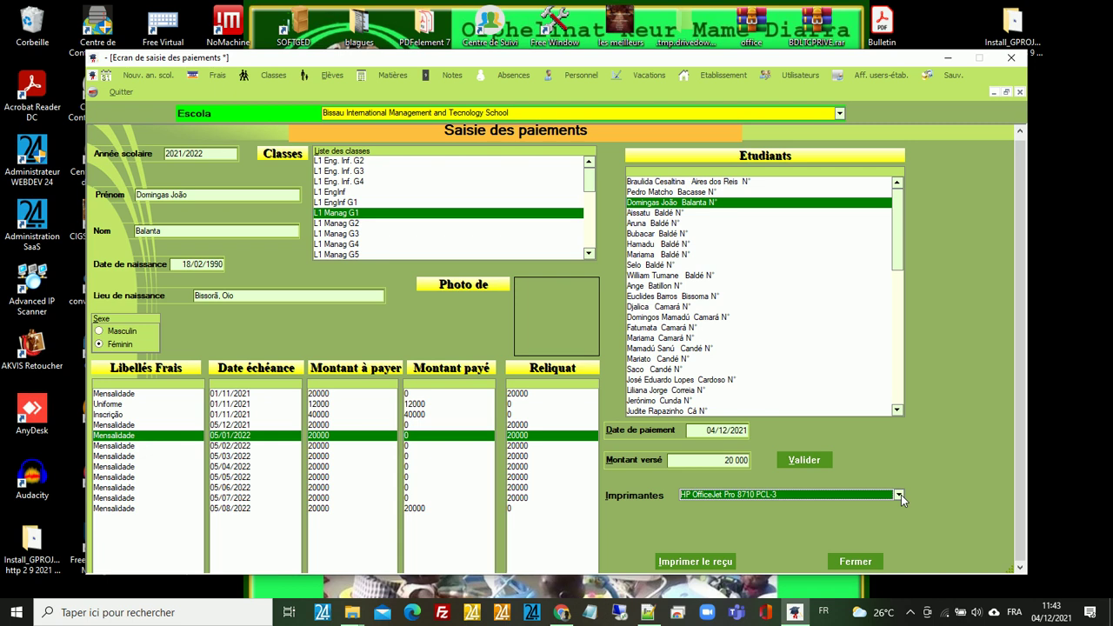
click(861, 565)
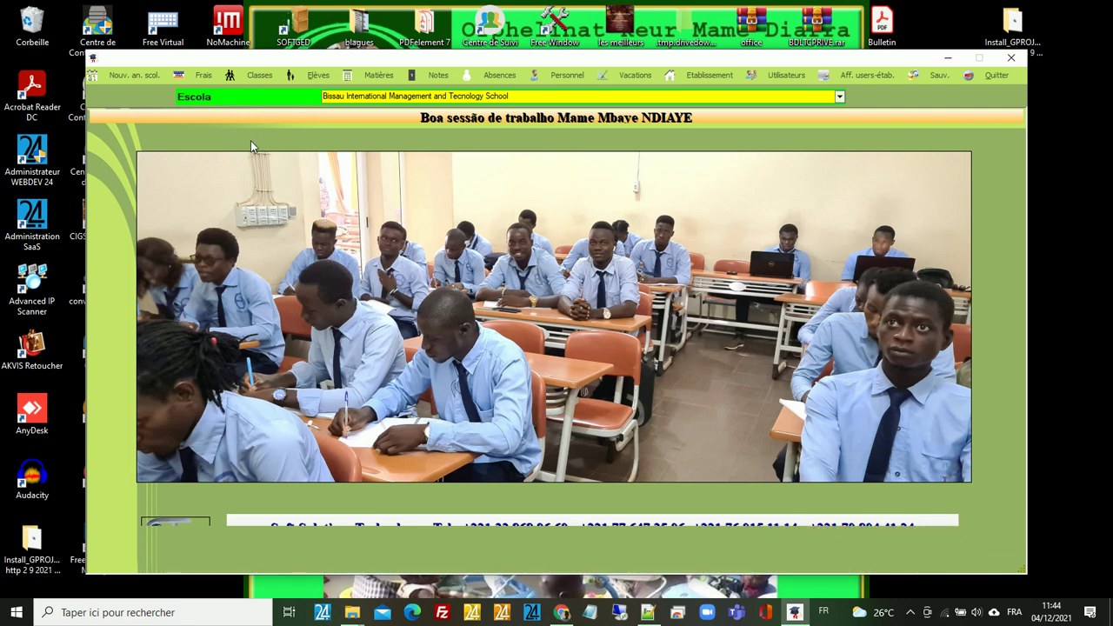
click(202, 75)
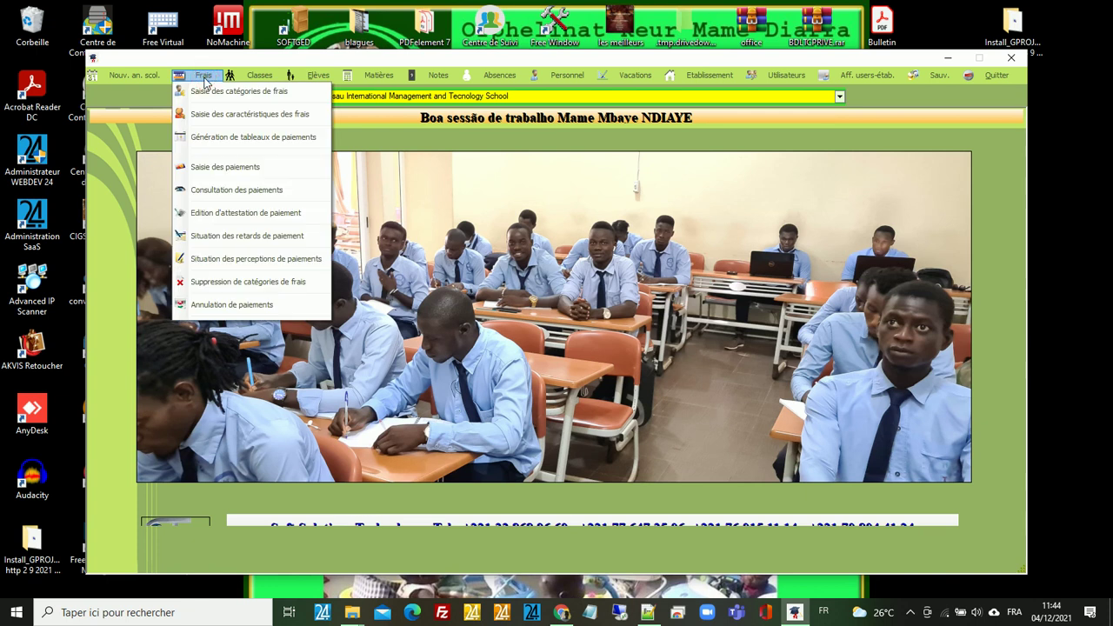
- Export 2021/2022 fee collections from 01/12/2021 to 04/12/2021 to an Excel workbook
click(243, 265)
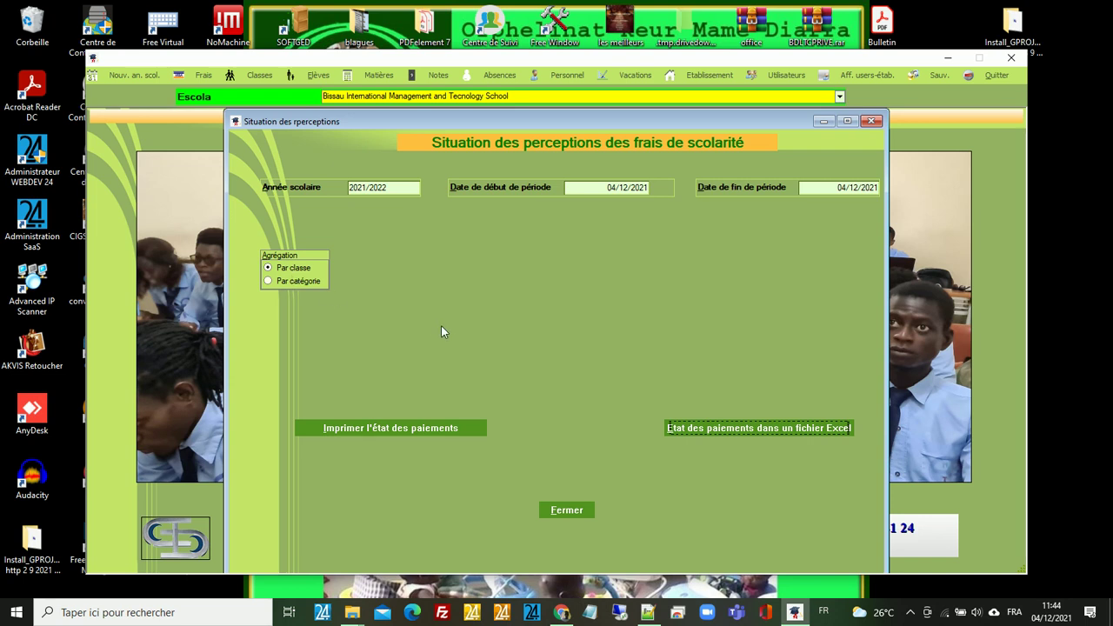
click(617, 191)
click(617, 189)
key(BackSpace)
text(1)
click(753, 429)
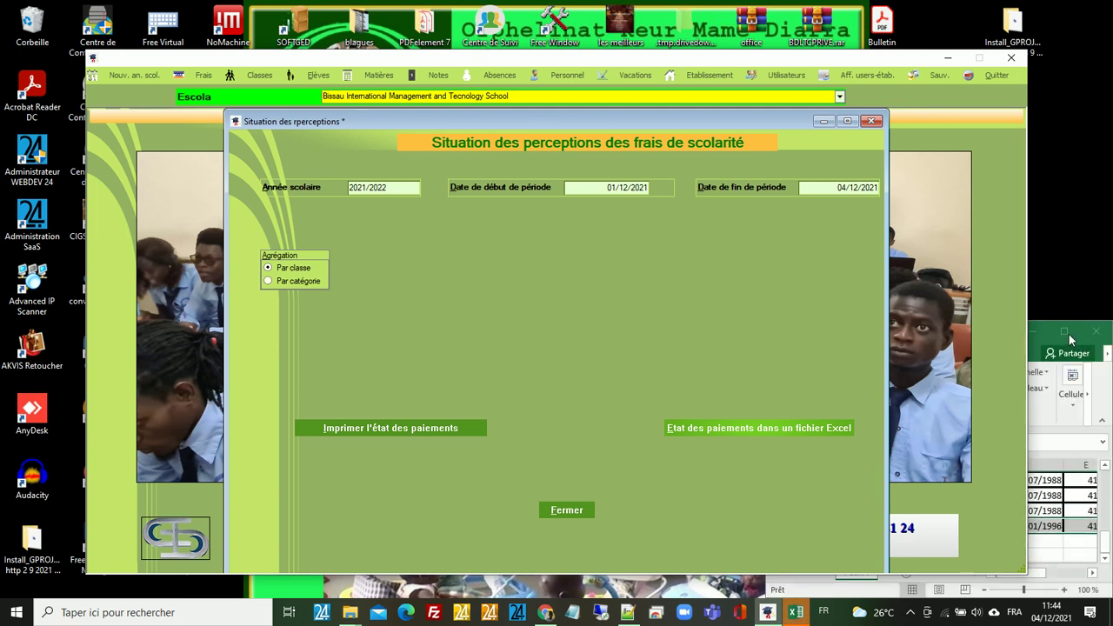
click(1068, 333)
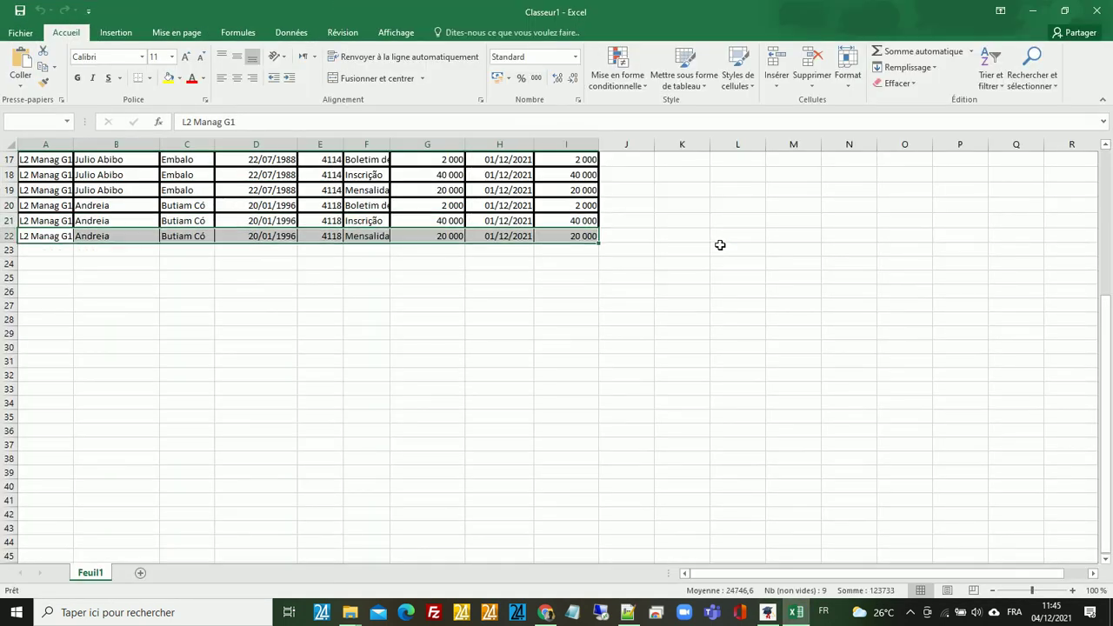
click(1032, 11)
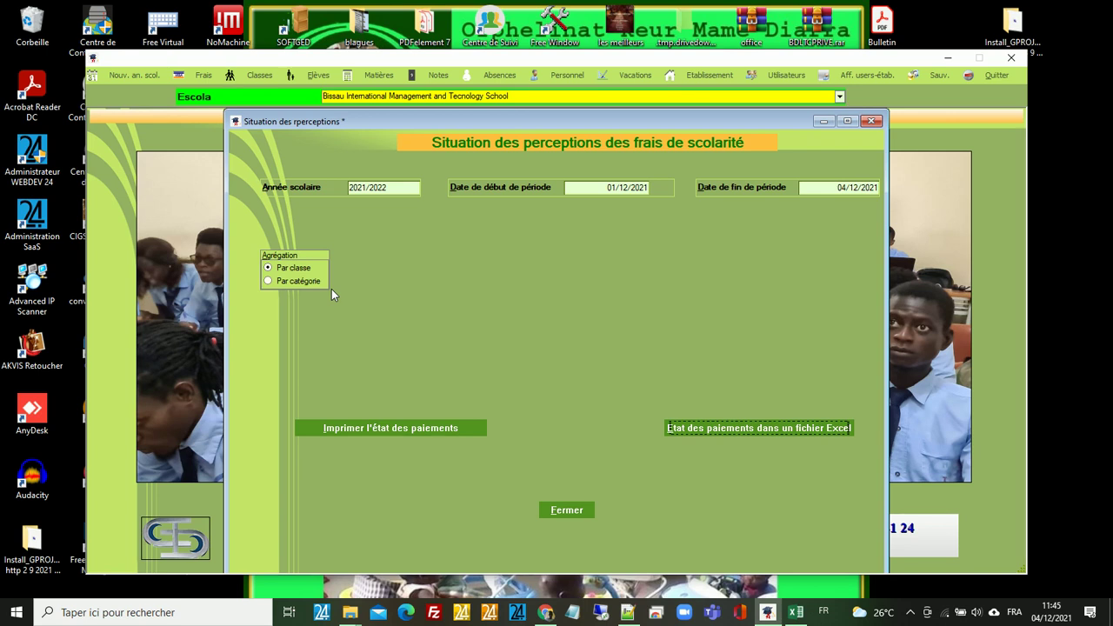
- Close the Situation des perceptions report to return to the Bissau school main window
click(573, 513)
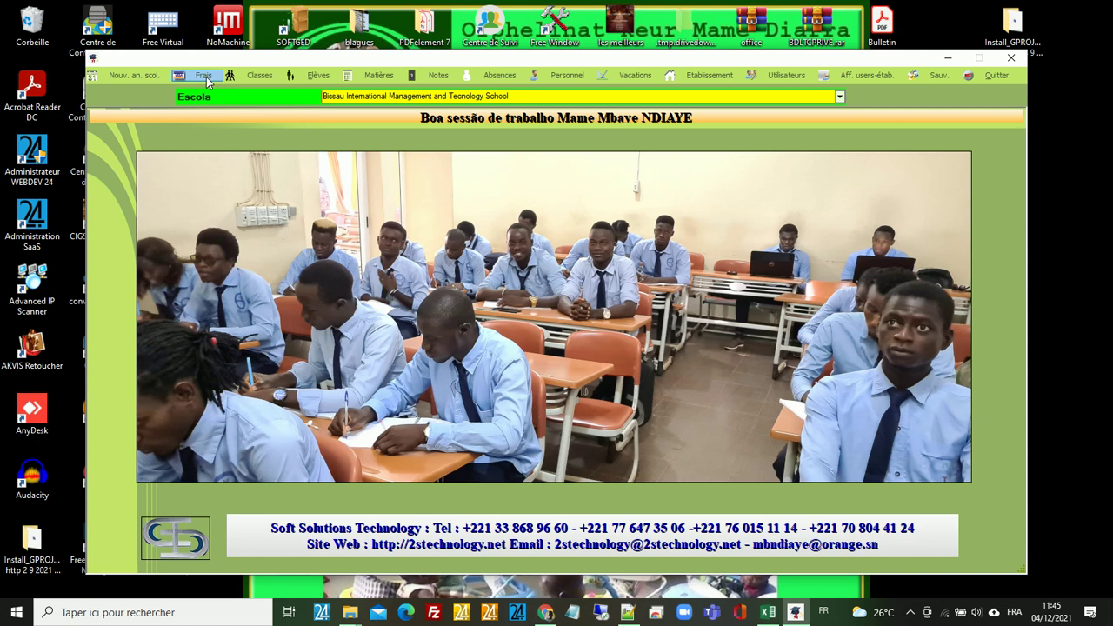
- Export the 2021/2022 late-payment situation dated 04/12/2021 to a new Excel workbook, Classeur2
click(205, 76)
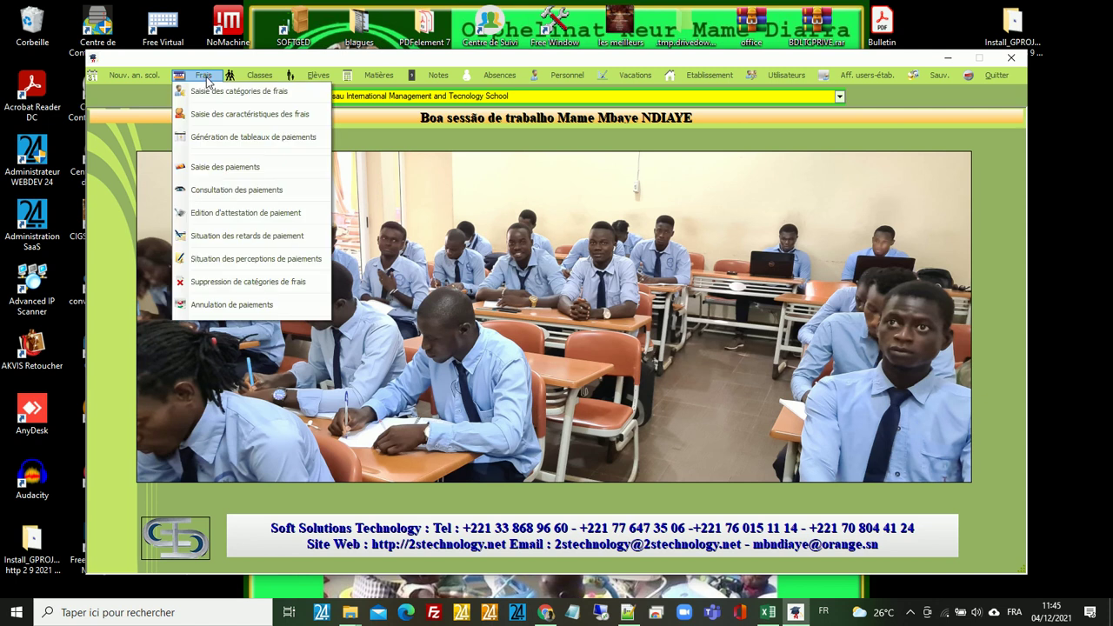
click(239, 244)
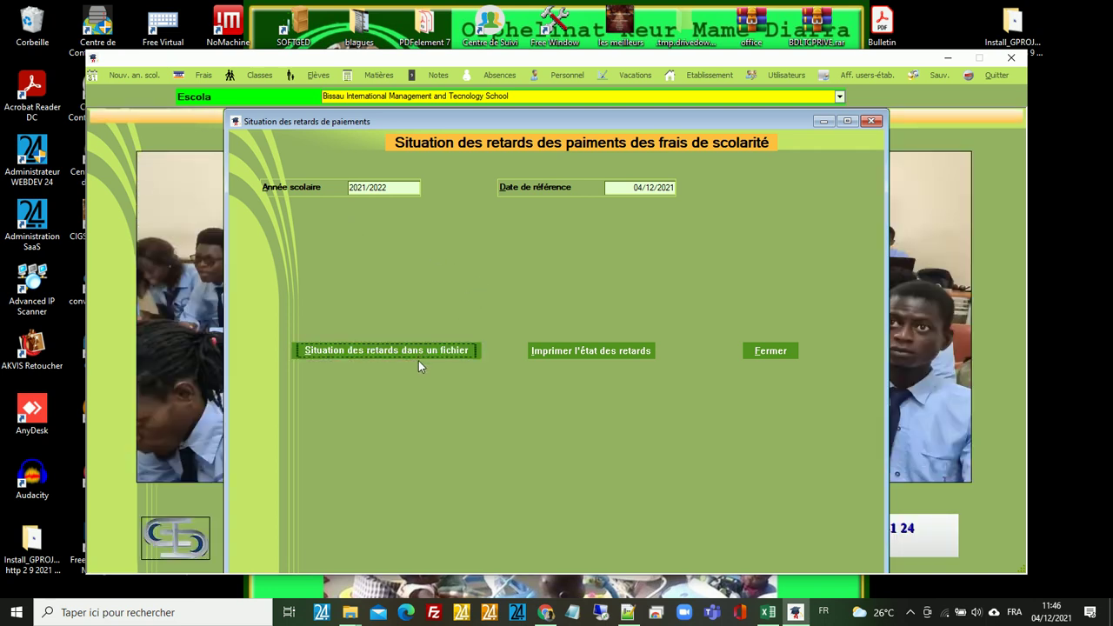
click(414, 355)
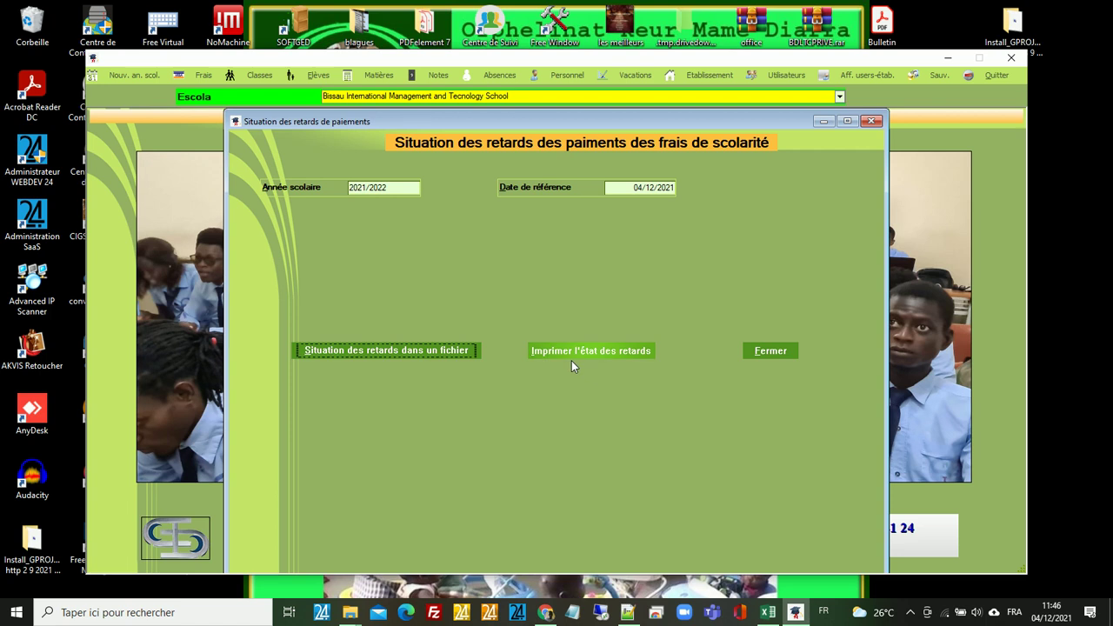
click(416, 352)
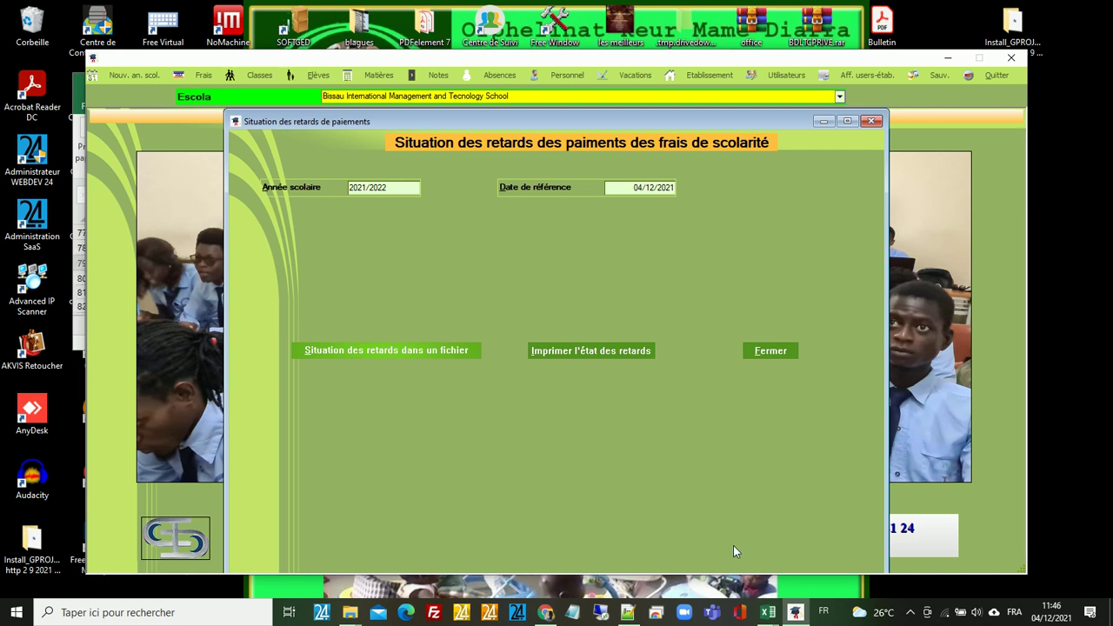
mouse_move(773, 613)
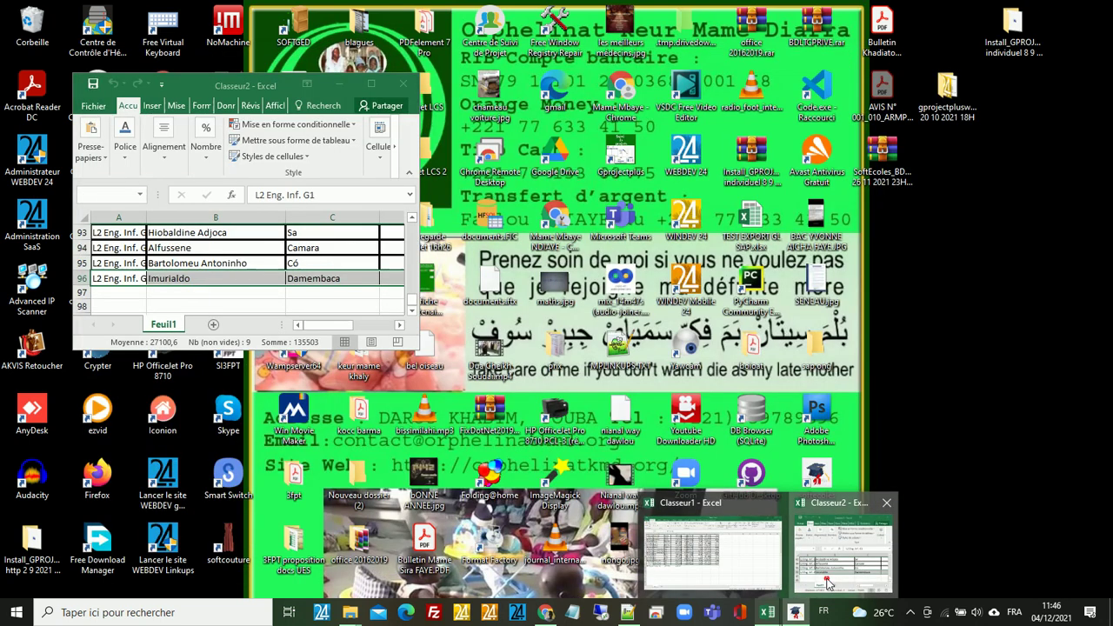
click(828, 584)
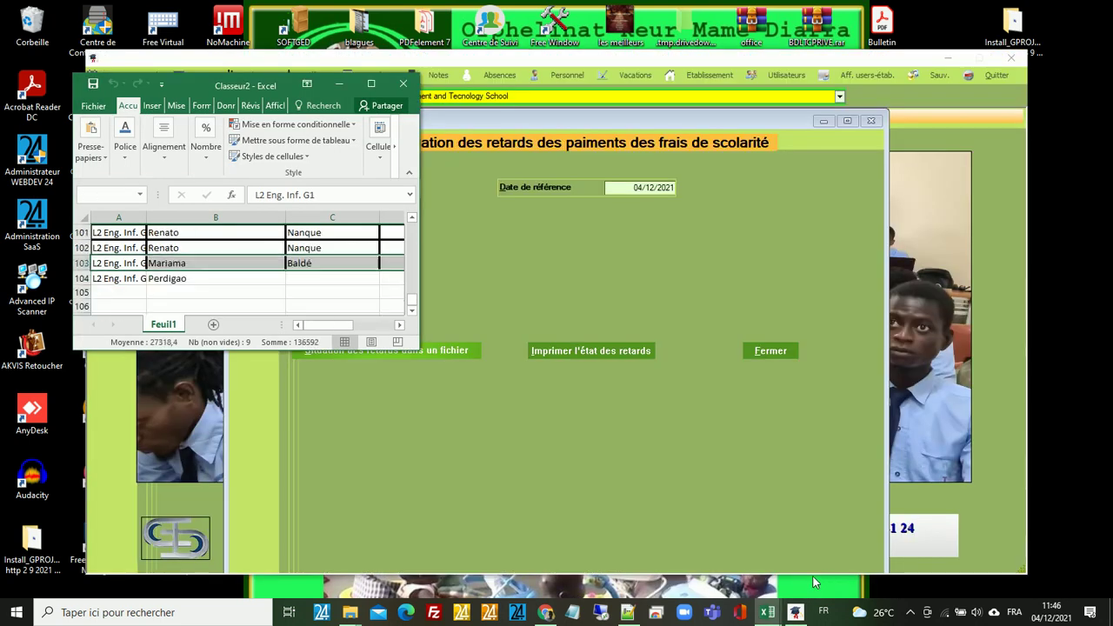
click(371, 84)
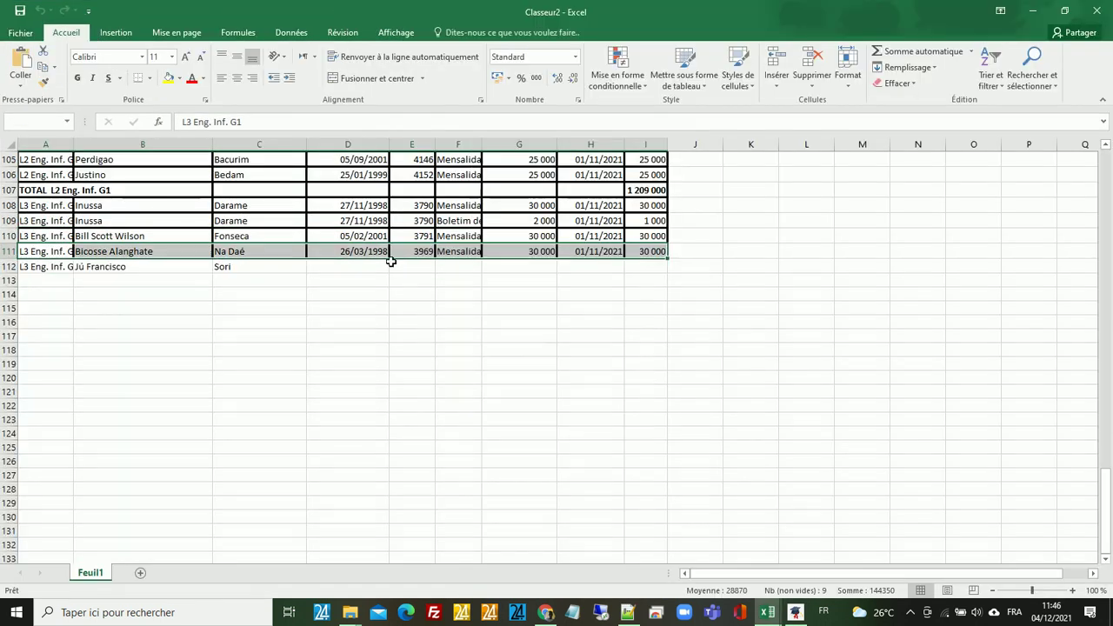
click(1038, 15)
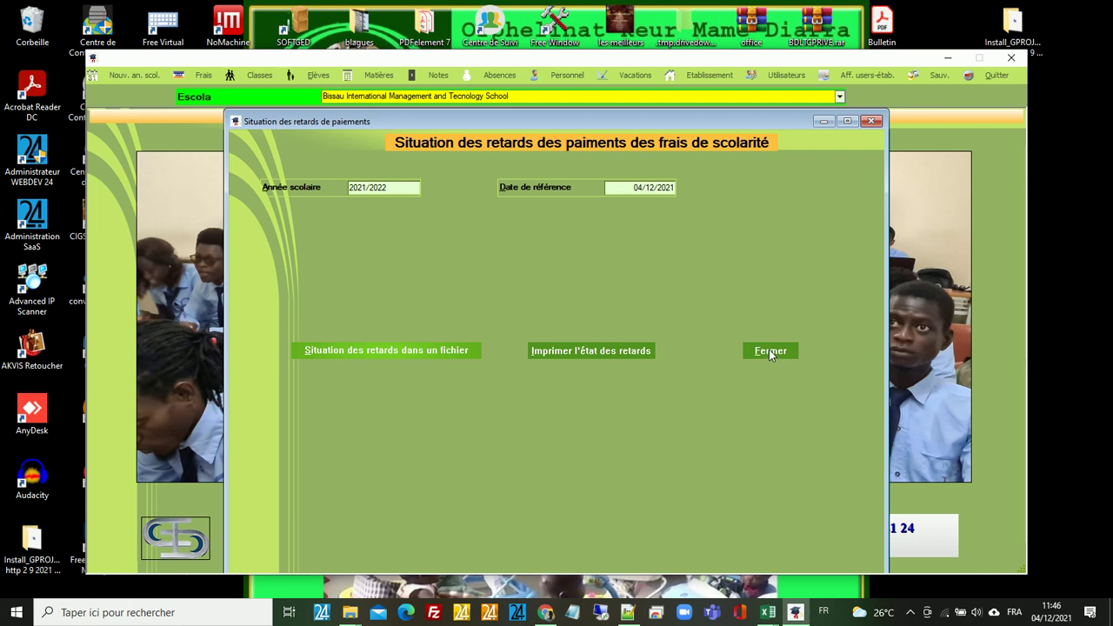
- Close the late-payment report and bring up the Personnel > Vacations (staff pay) functions list
click(769, 352)
click(765, 365)
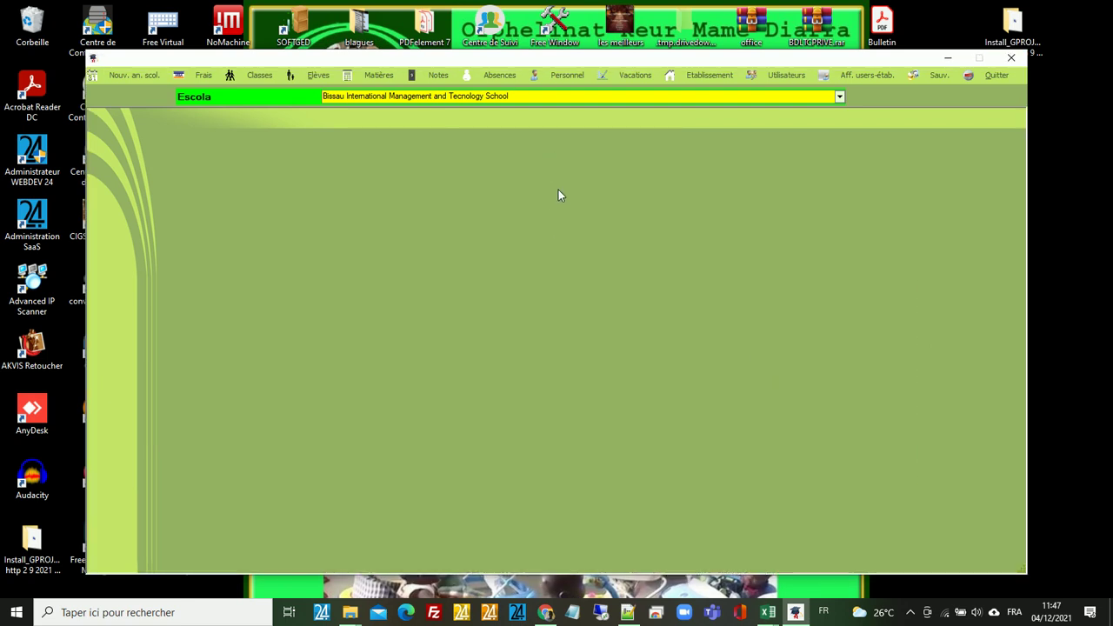
click(568, 77)
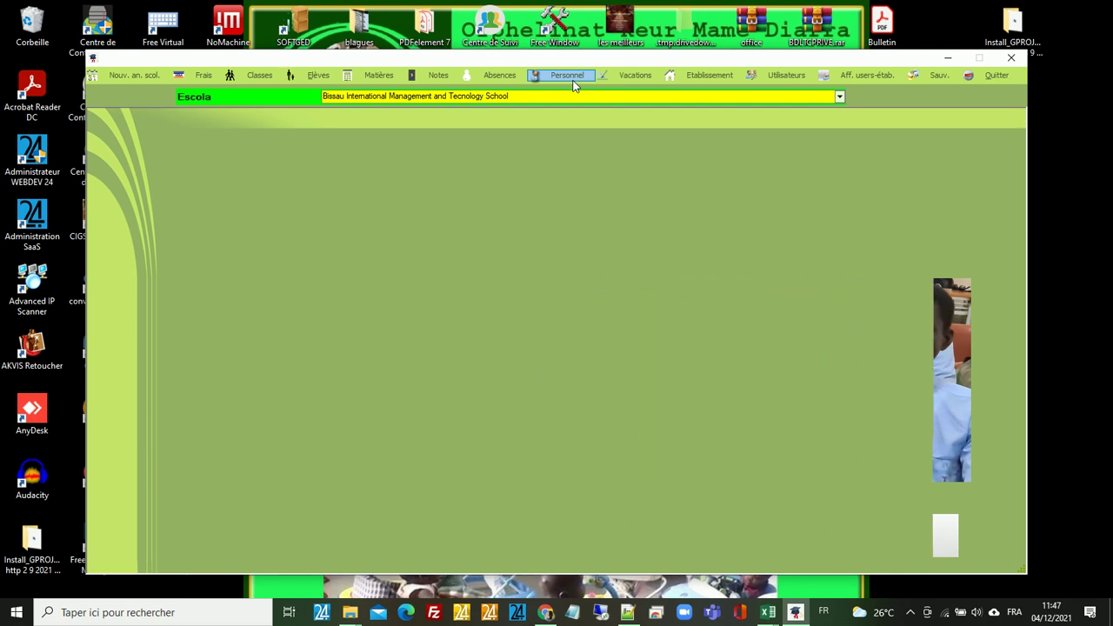
click(573, 80)
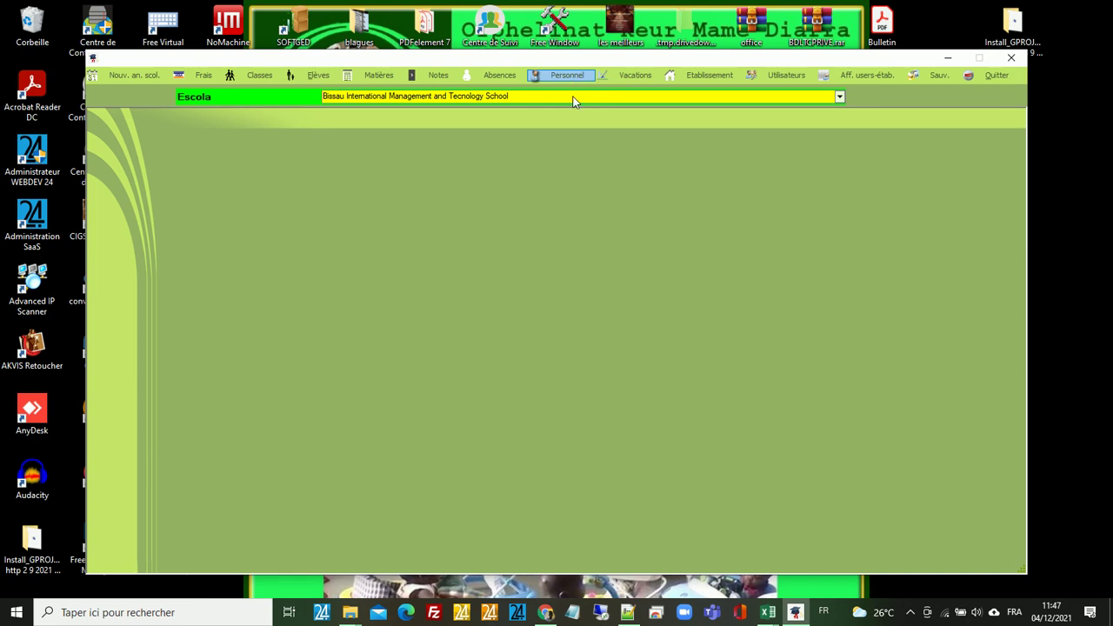
click(631, 76)
- Open Vacations > Saisie des taux et volumes horaires for 2021/2022 and list Professor-status teachers
click(632, 76)
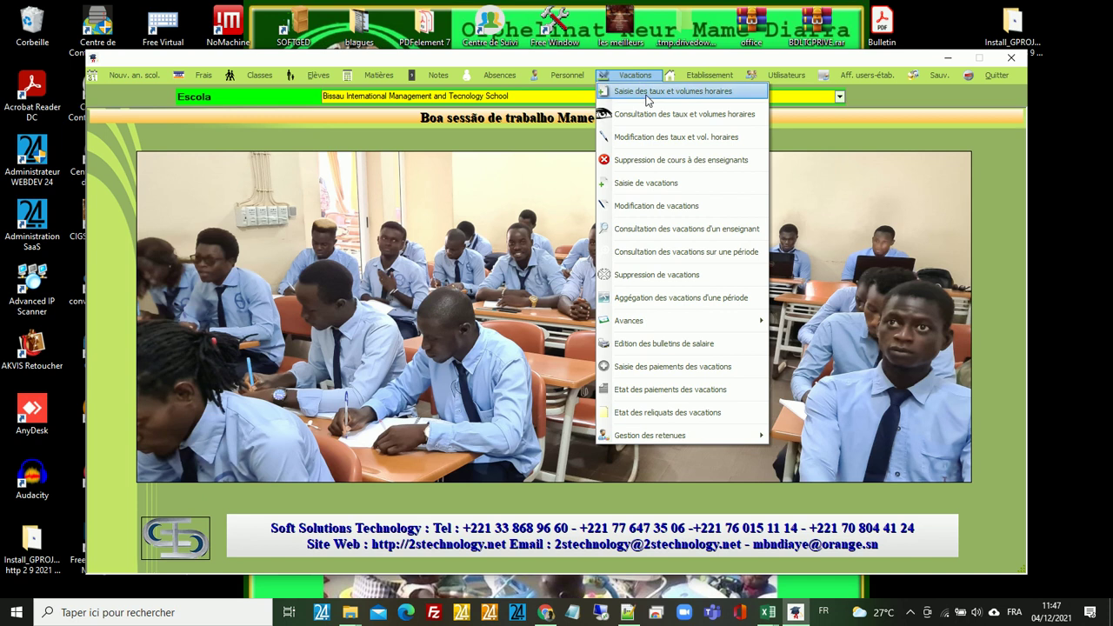
click(646, 92)
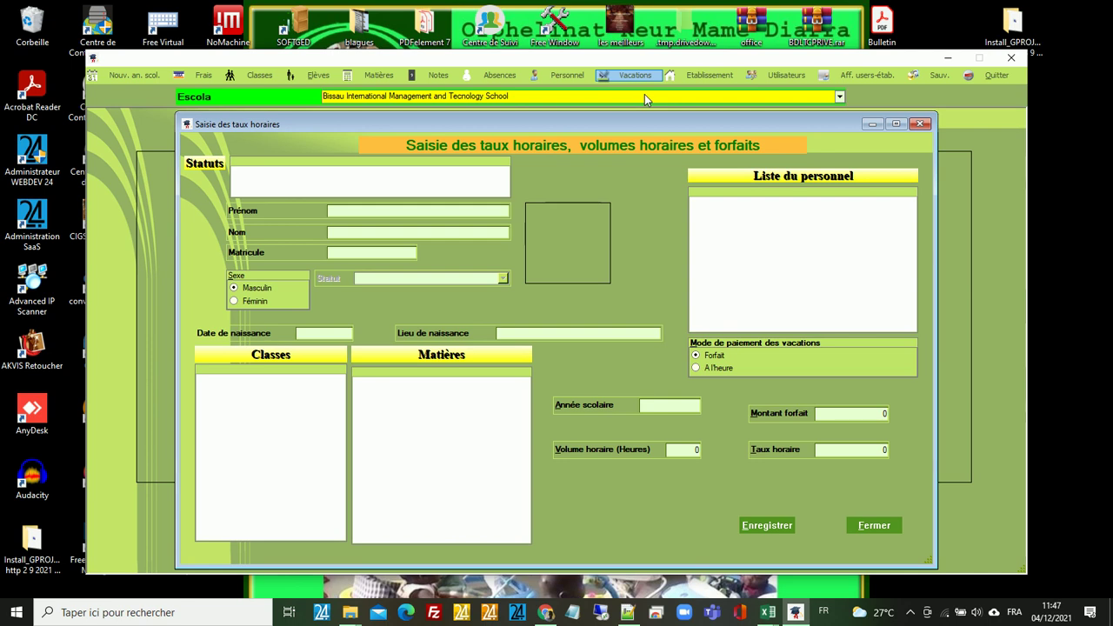
click(452, 170)
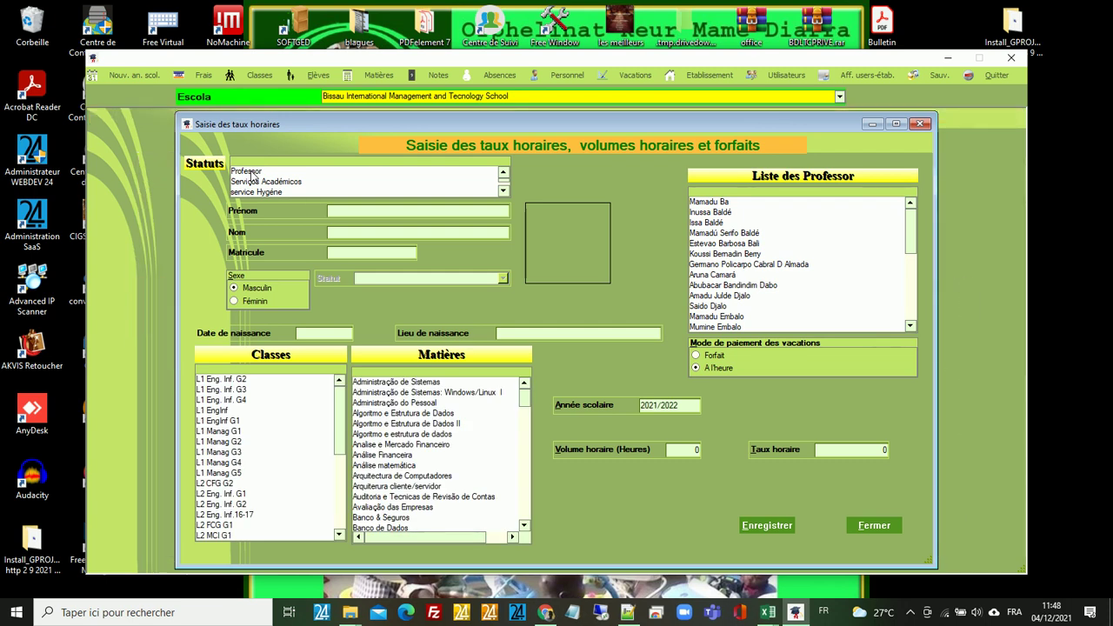
click(251, 172)
click(254, 172)
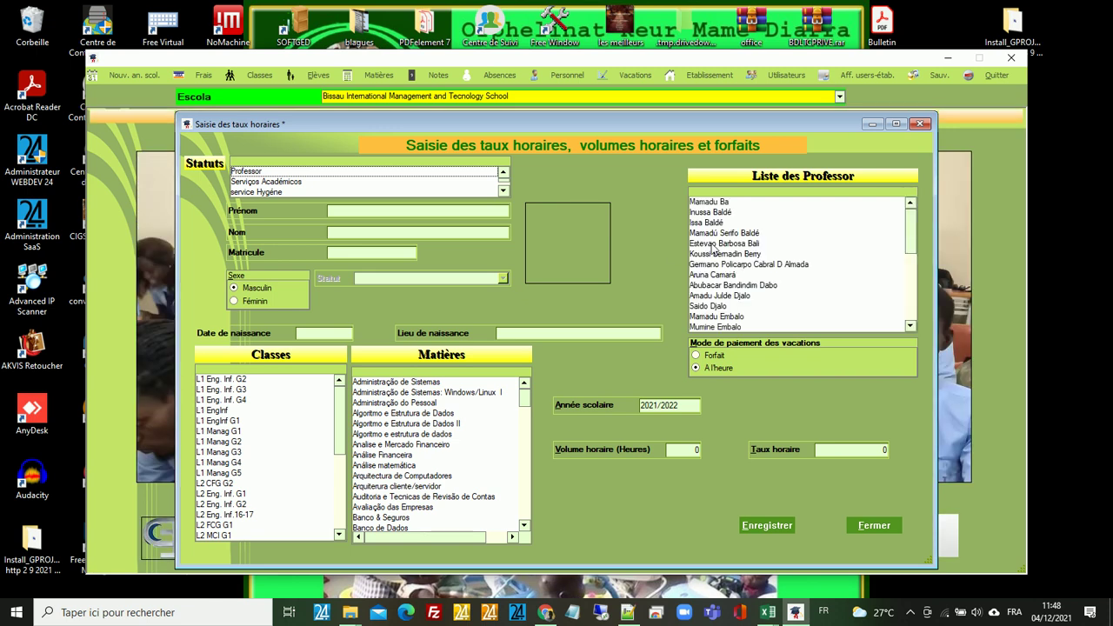
- Enter 20 hours for a teacher's L1 Eng. Inf. G2 Administração de Sistemas course
click(711, 247)
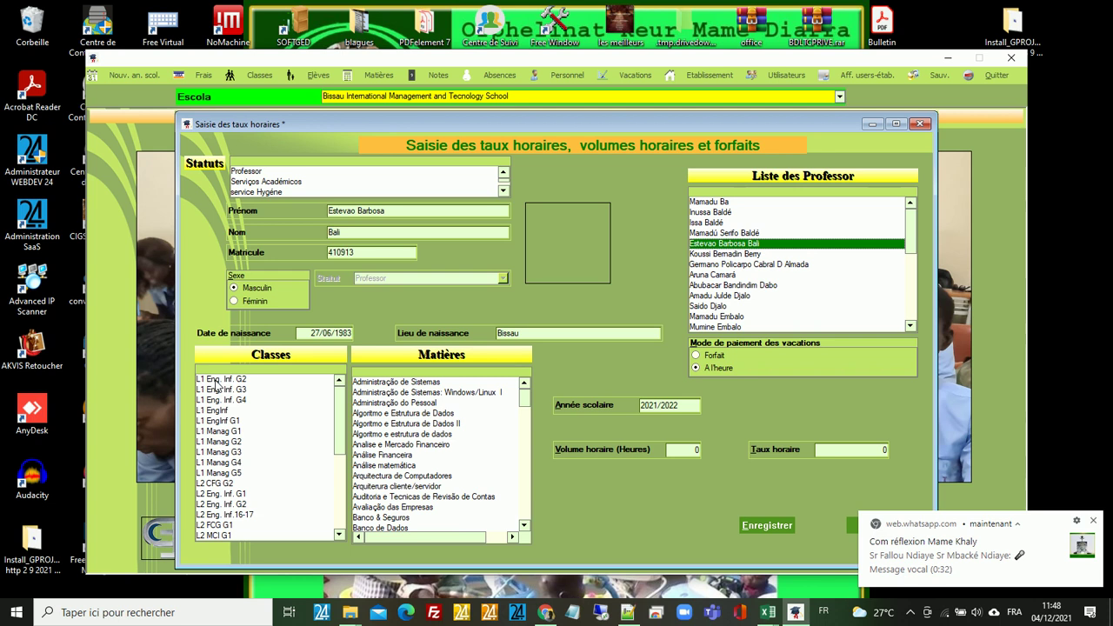
click(216, 383)
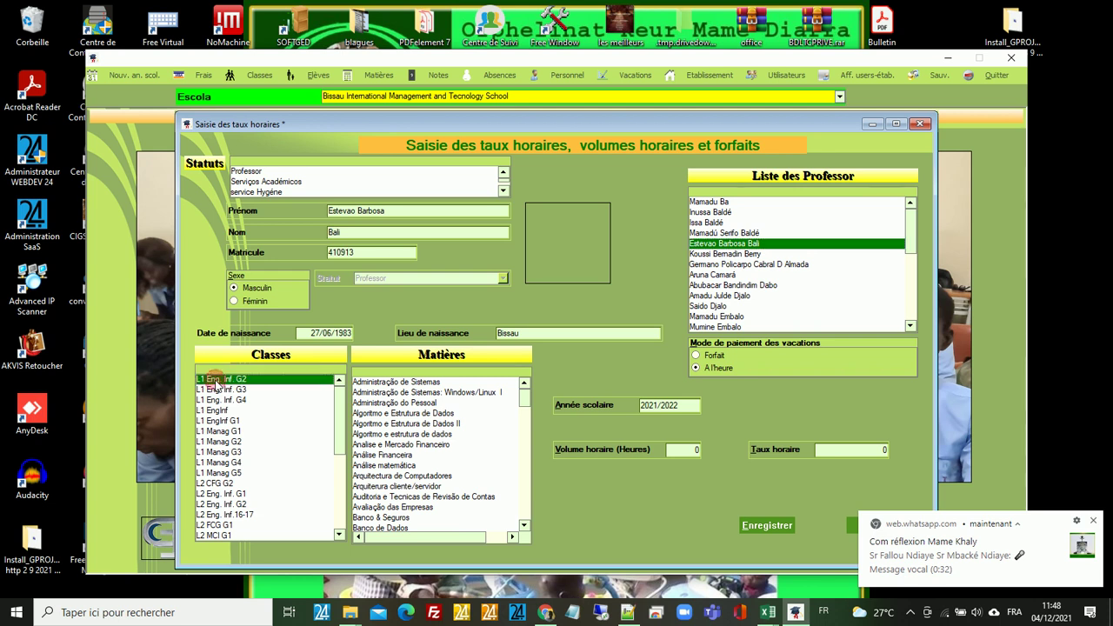
click(391, 384)
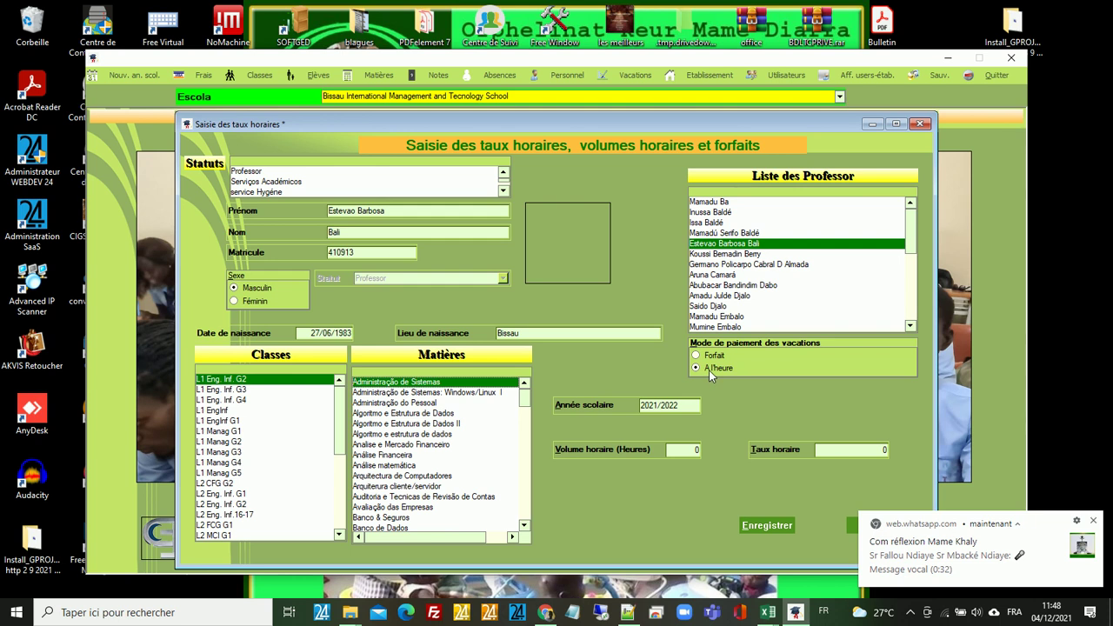
click(684, 451)
text(20)
- Switch the course to Forfait (flat-rate) payment, open Montant forfait, then close the form
click(852, 456)
click(697, 356)
click(696, 357)
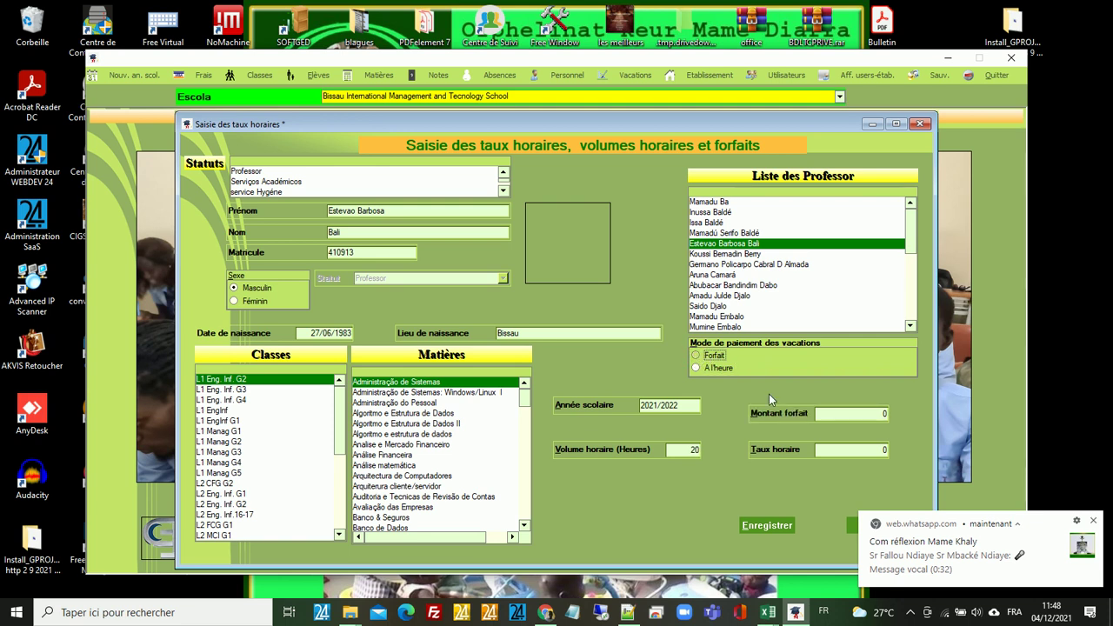
click(828, 414)
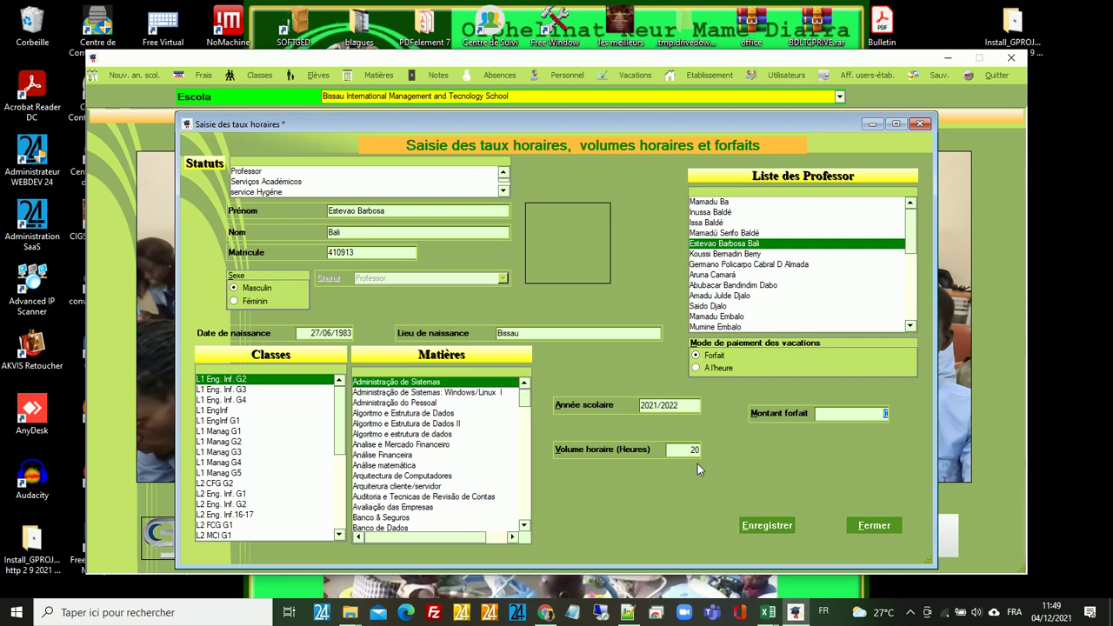
click(874, 525)
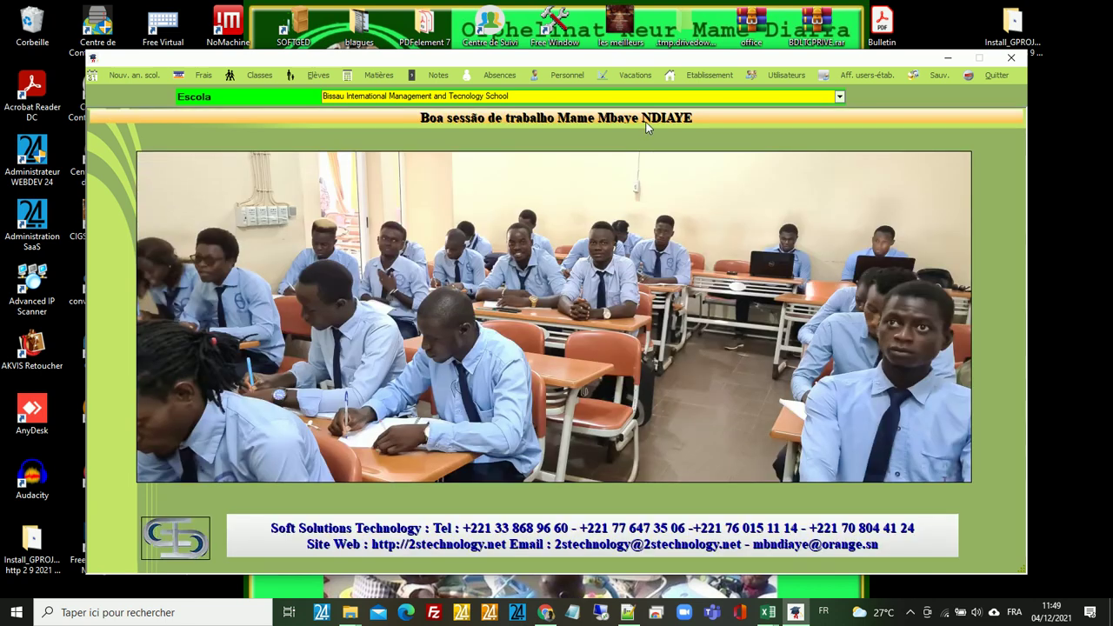
- In Saisie des vacations, view another professor's Marketing Internacional hours (30H planned, 0H used), then close
click(640, 76)
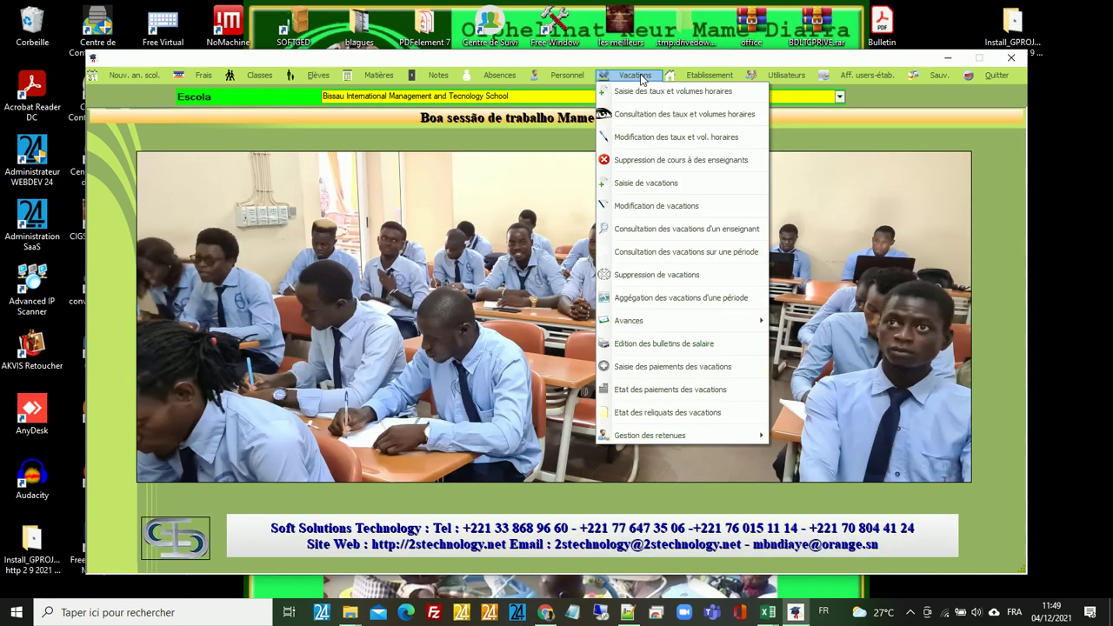
click(656, 184)
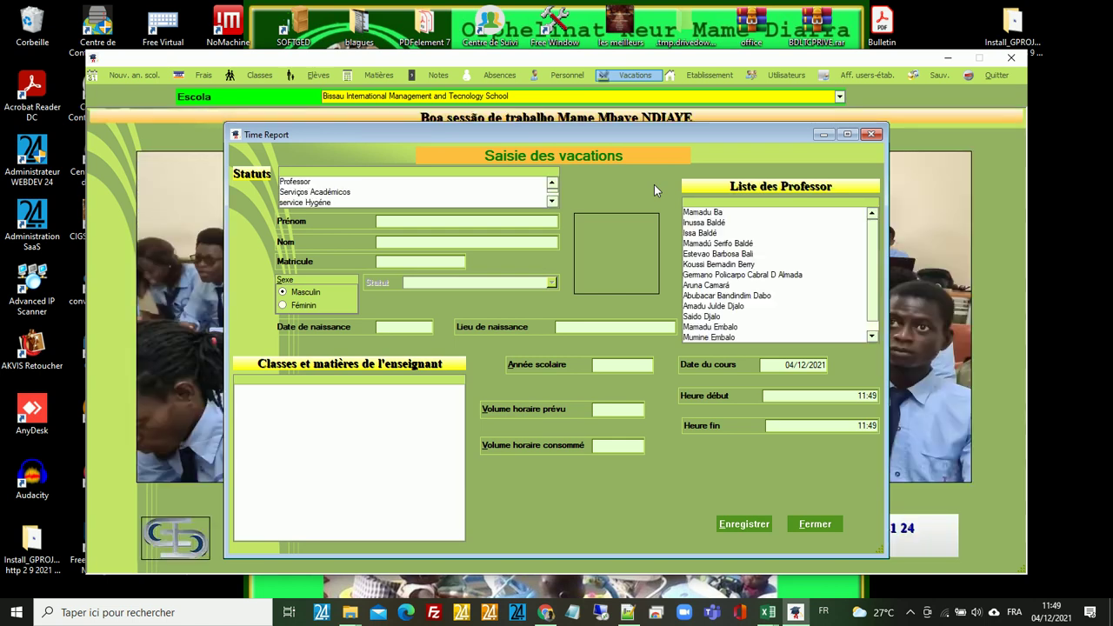
click(314, 183)
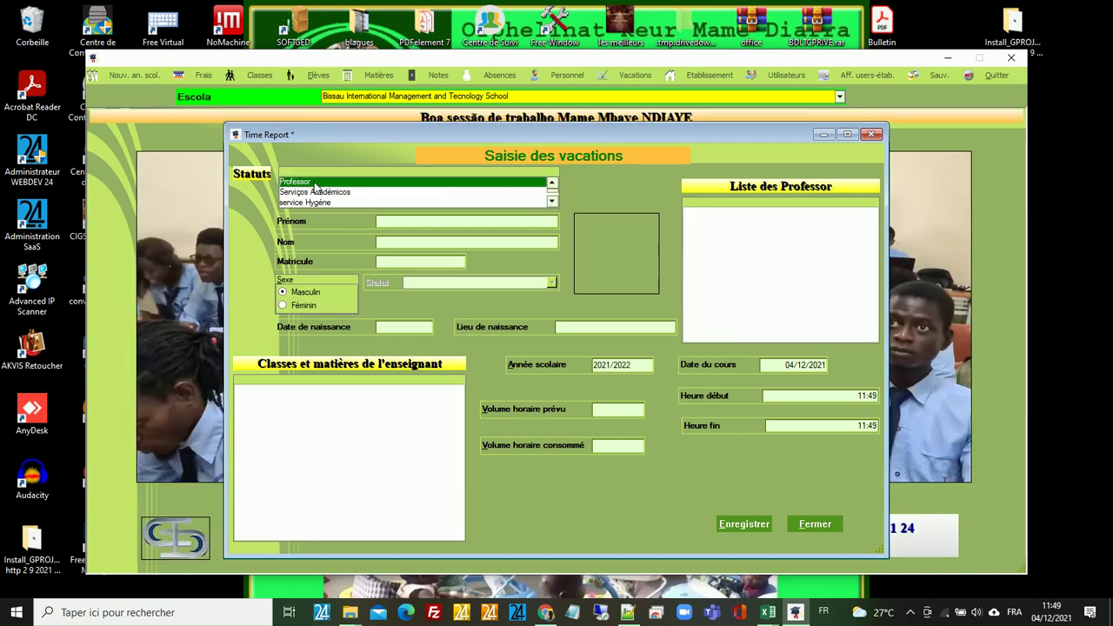
click(690, 243)
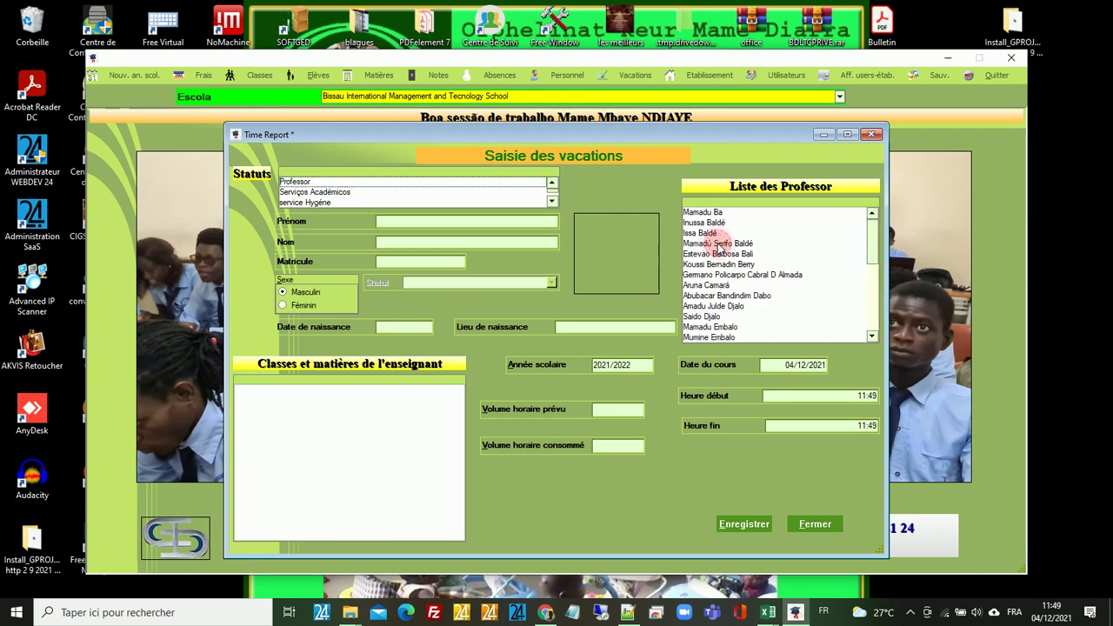
click(718, 246)
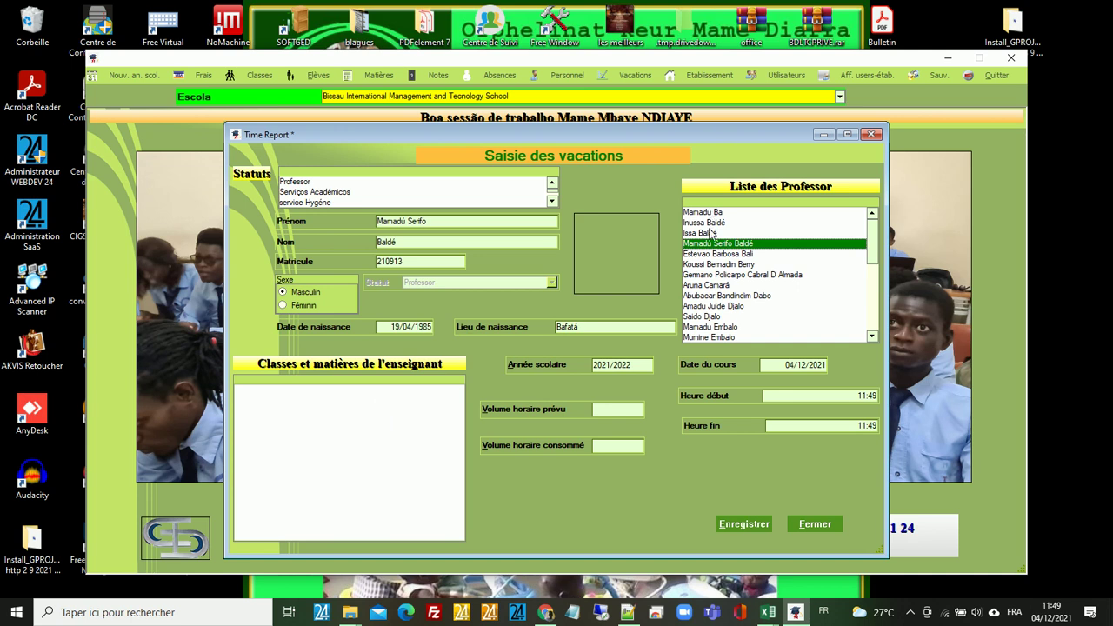
click(709, 254)
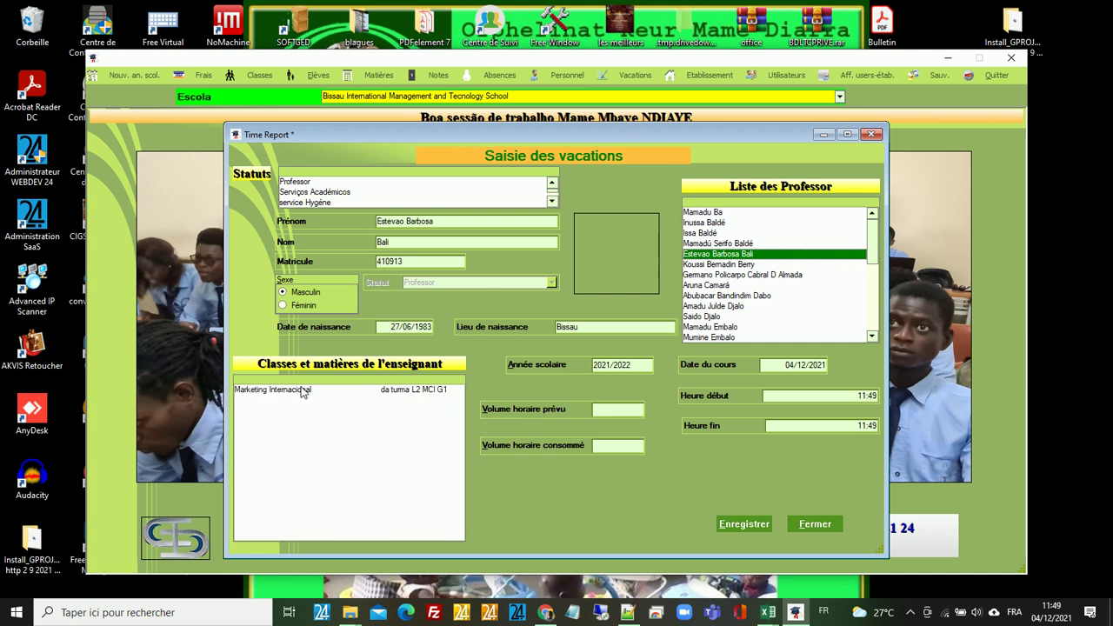
click(302, 393)
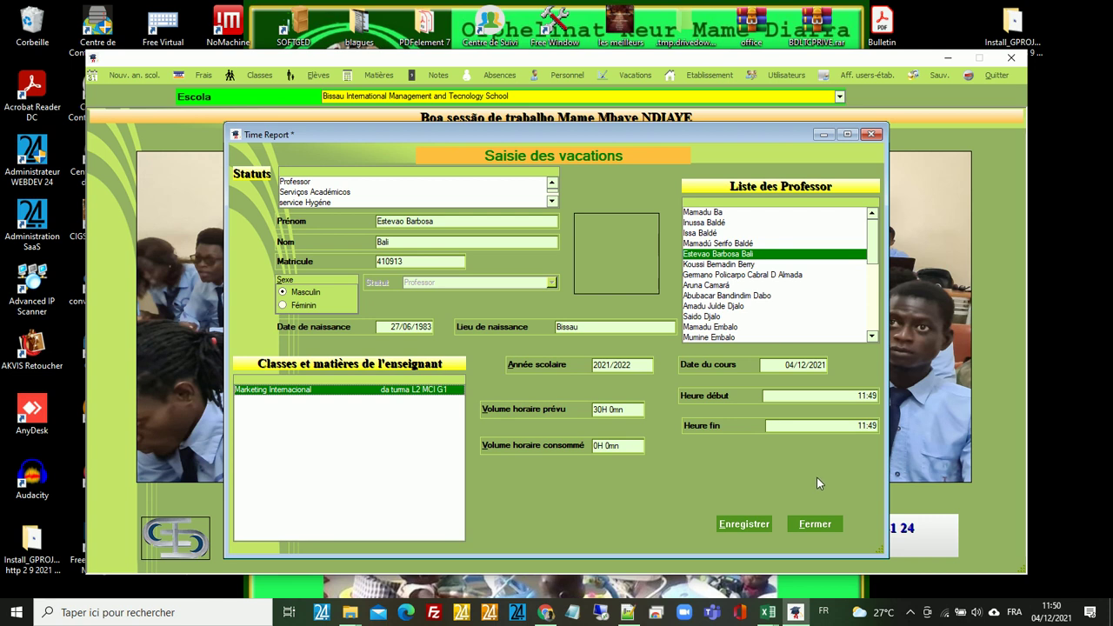
click(814, 525)
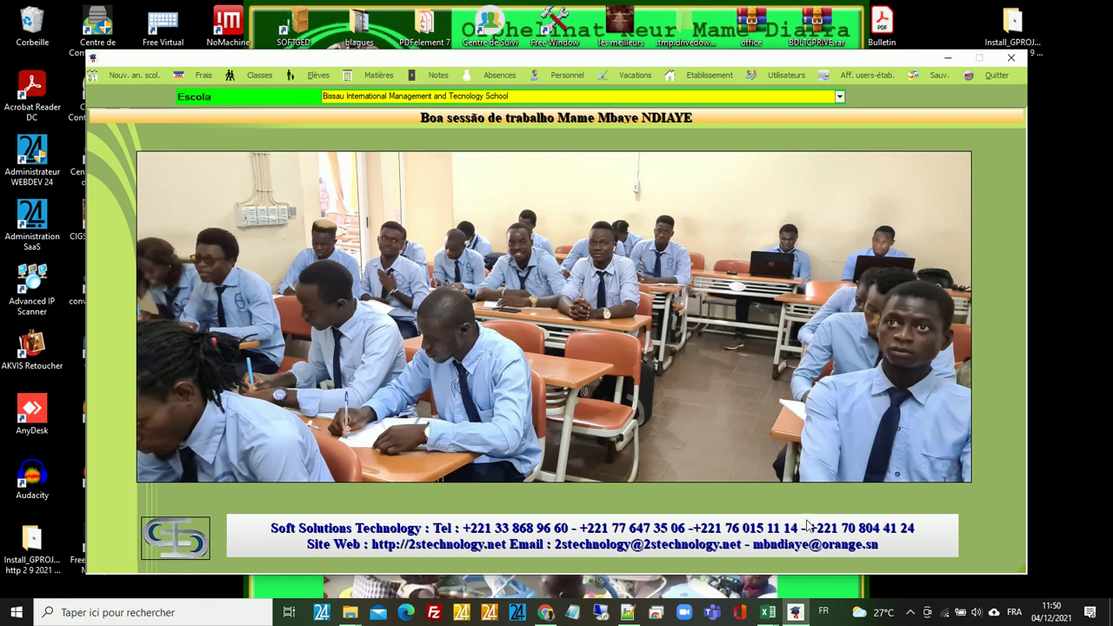
- Browse the Vacations menu items, then display the Notes functions such as grade entry and report cards
click(629, 77)
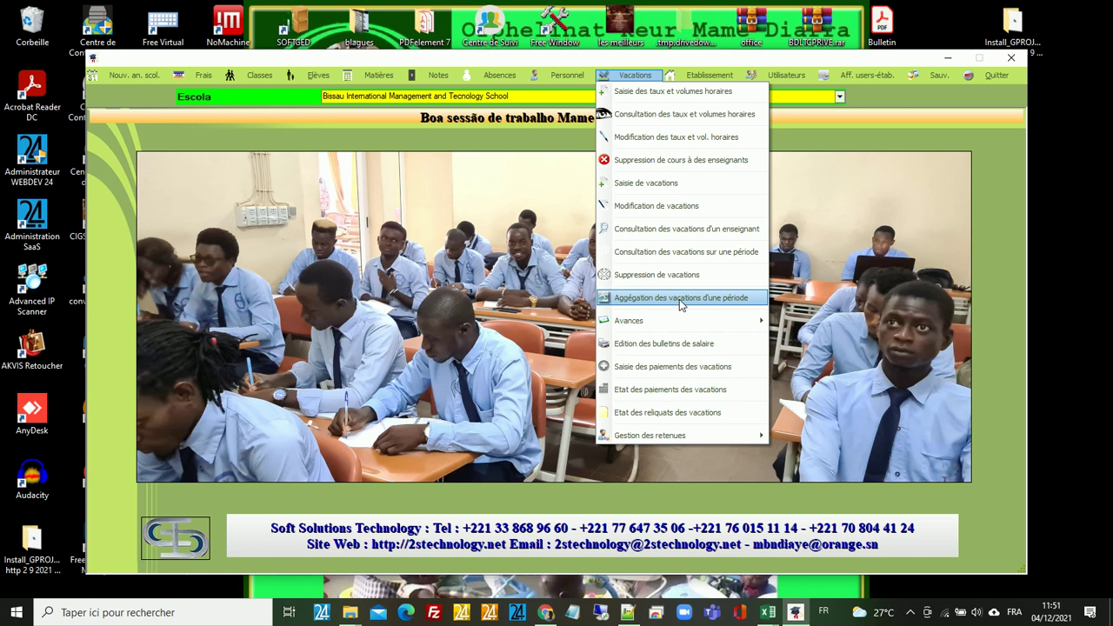
mouse_move(681, 323)
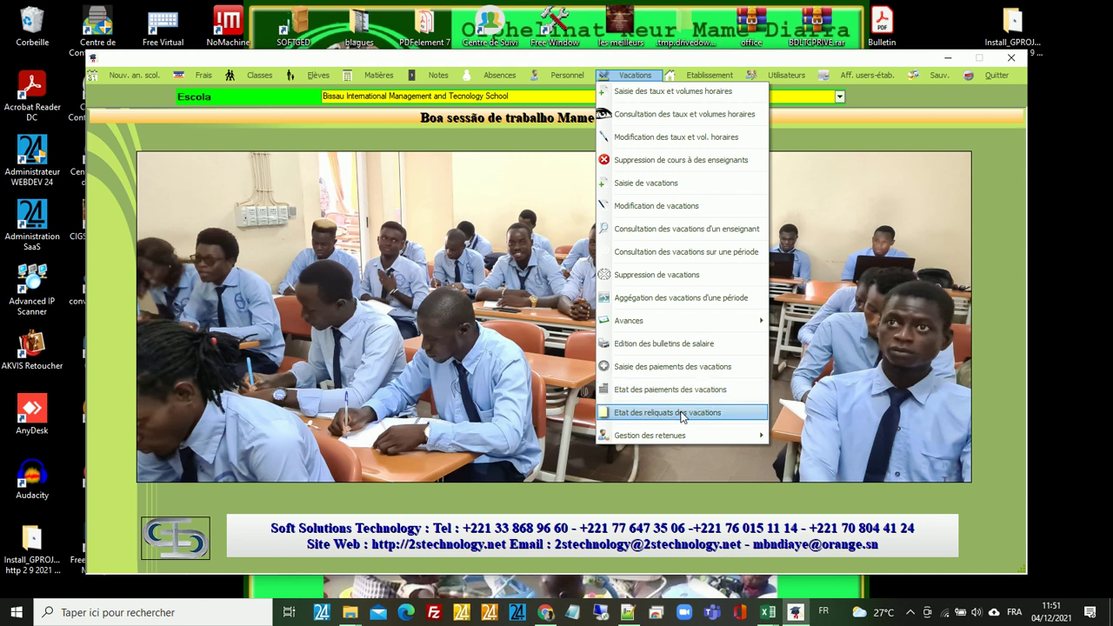
mouse_move(683, 437)
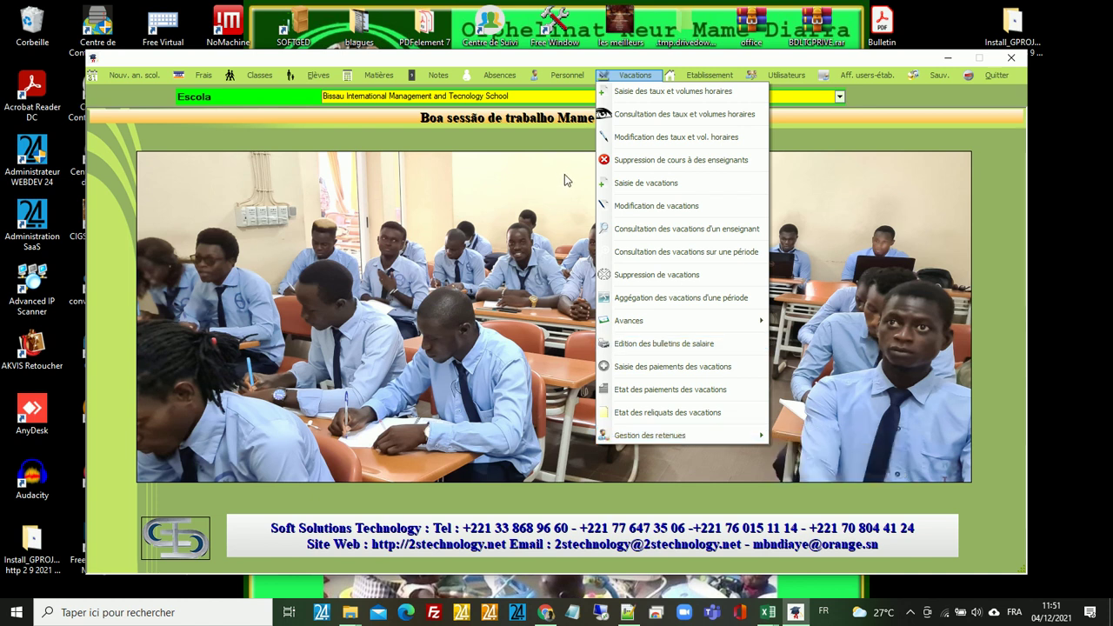
click(438, 76)
click(438, 76)
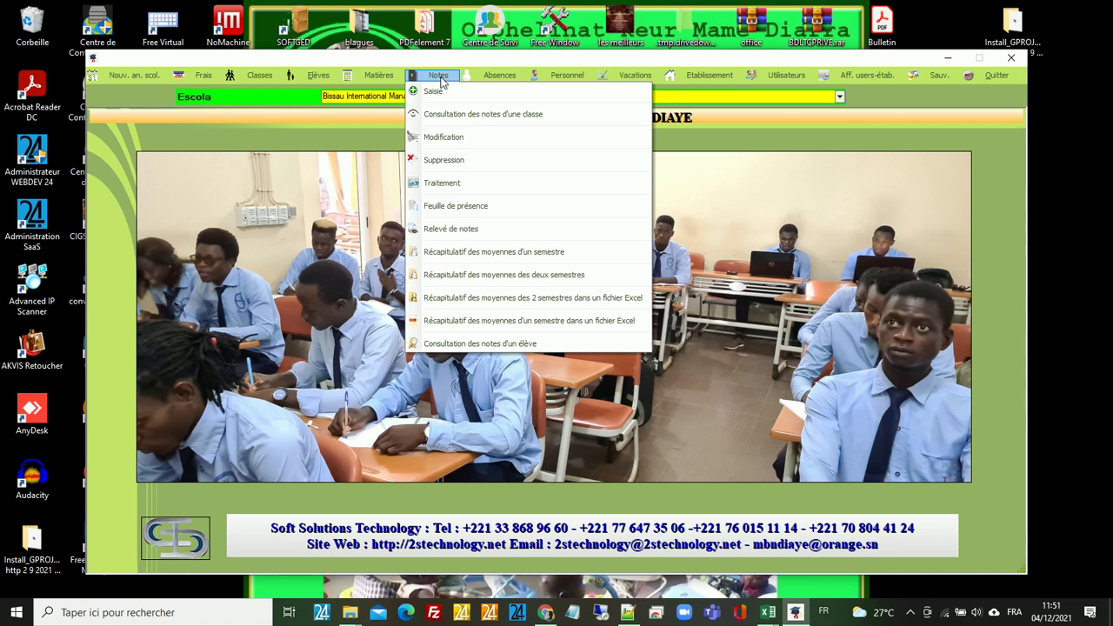
- Open Notes > Saisie for 2021/2022 and select 'Création d'un fichier Excel de saisie'
click(435, 93)
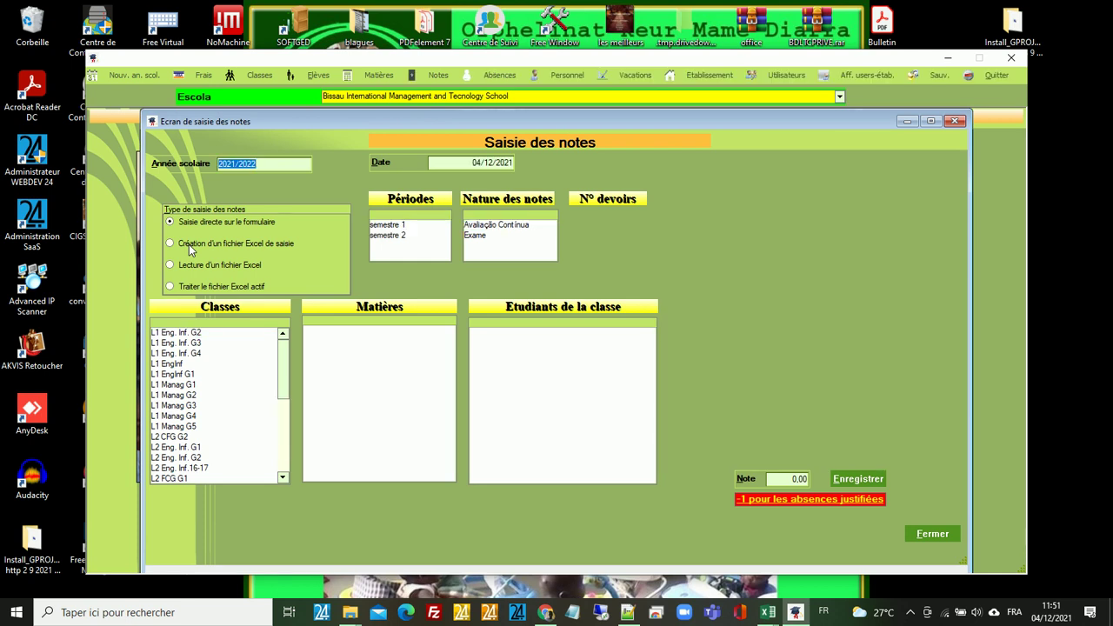
click(189, 245)
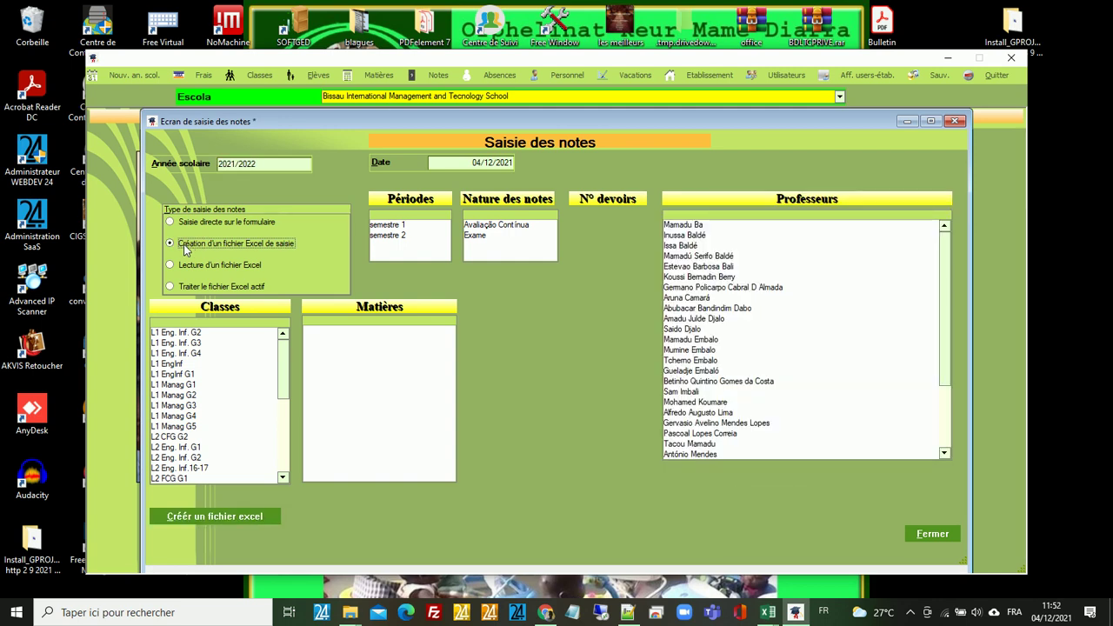
- Select semestre 1, Avaliação Contínua, the first teacher and class L1 Eng. Inf. G2
click(388, 226)
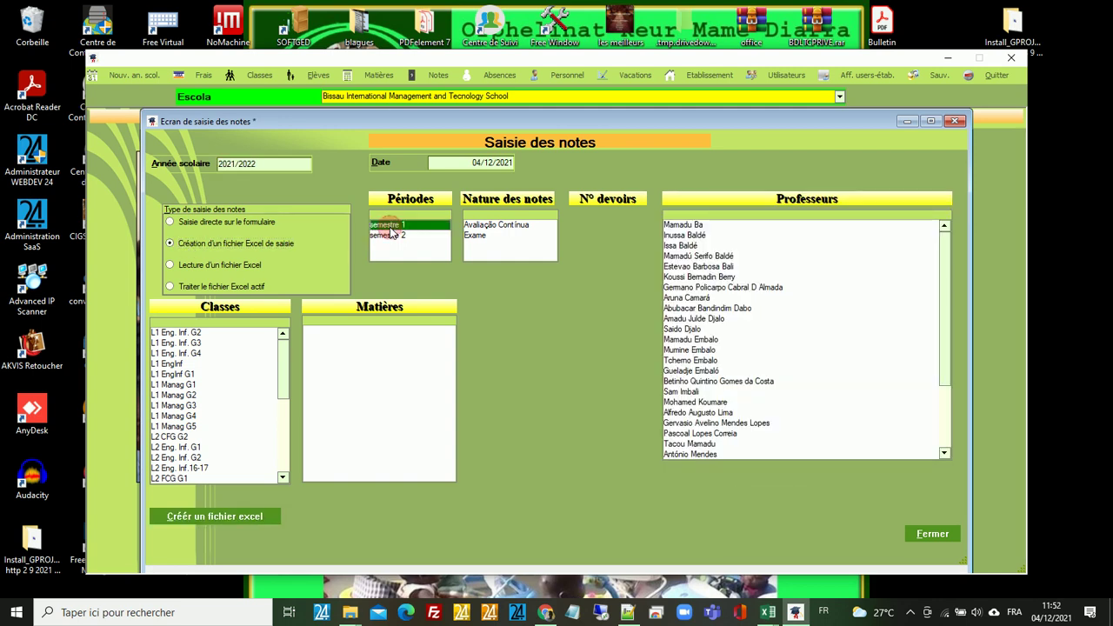
click(484, 226)
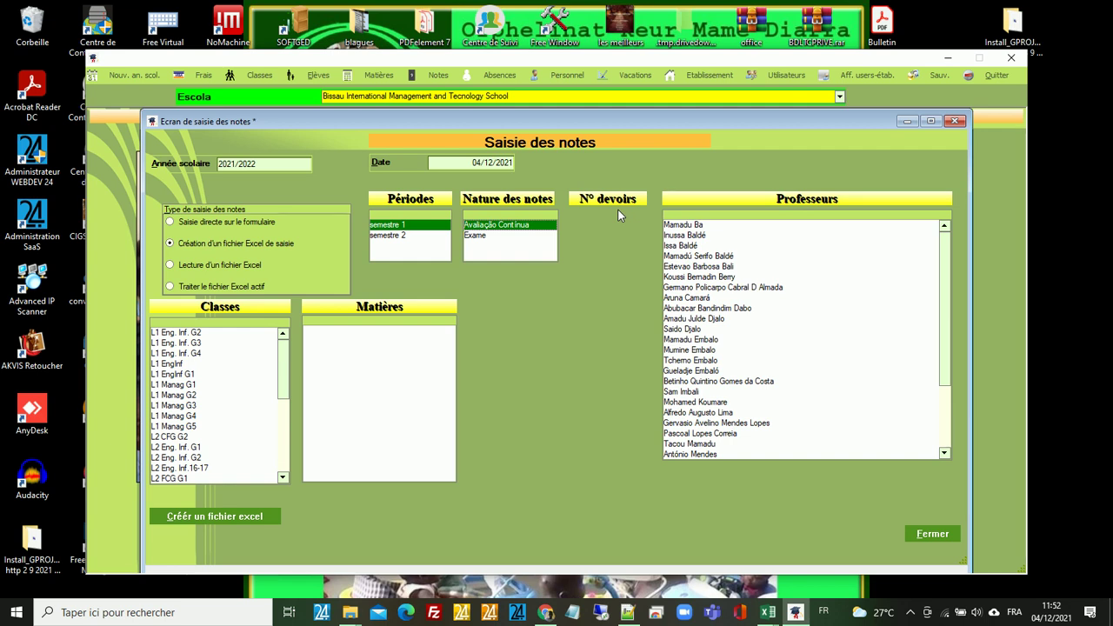
click(689, 227)
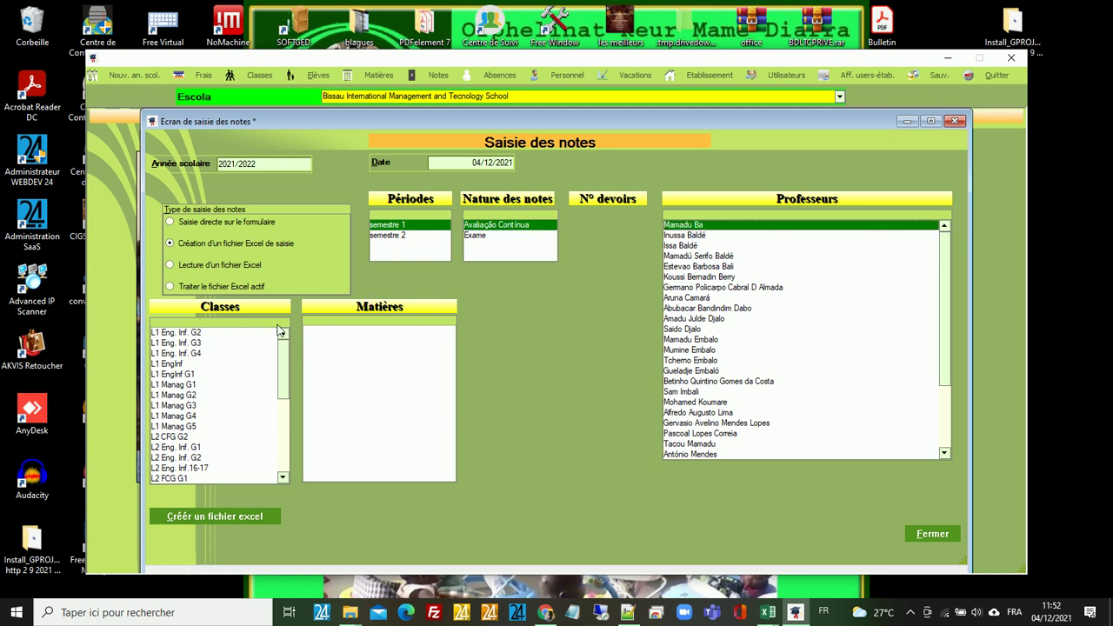
click(186, 333)
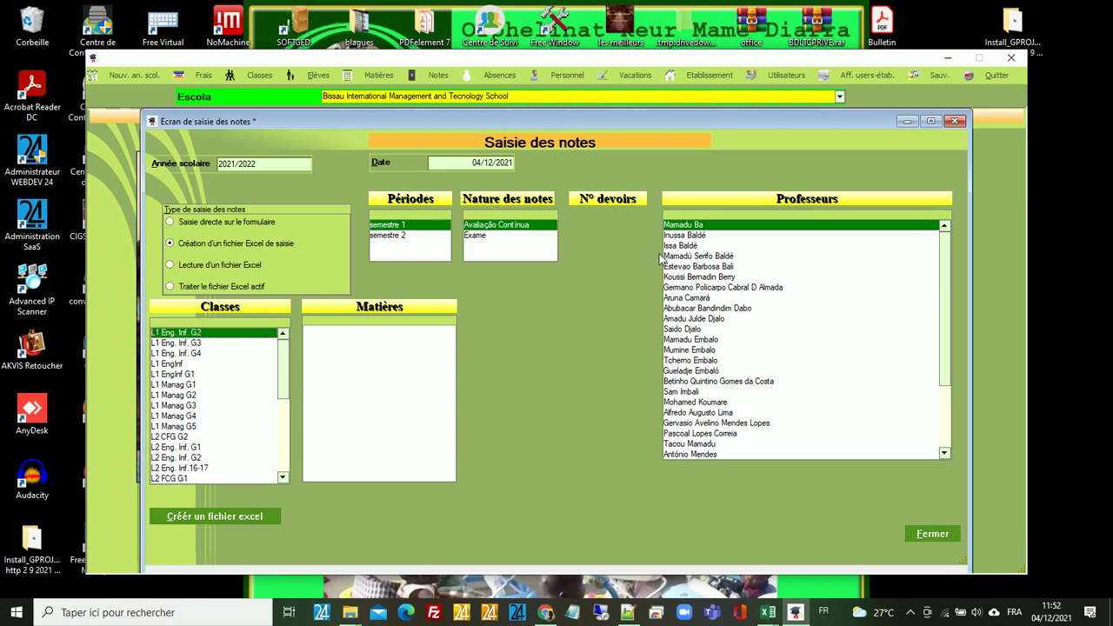
- Try other teachers with classes L1 Eng. Inf. G3, G2 and G4, then close the screen
click(679, 258)
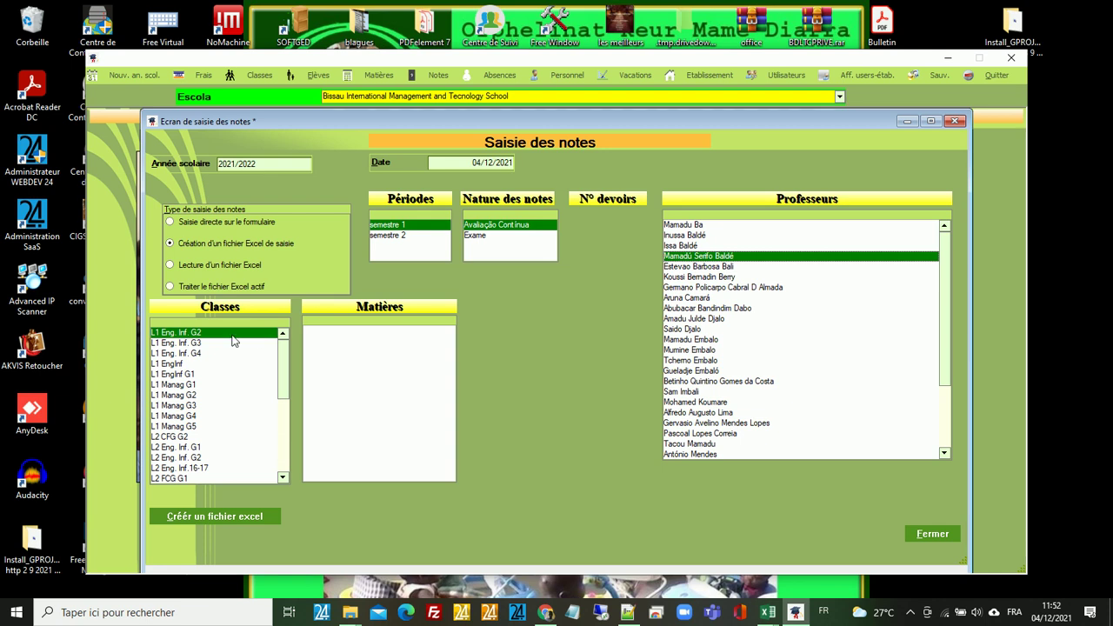
click(177, 345)
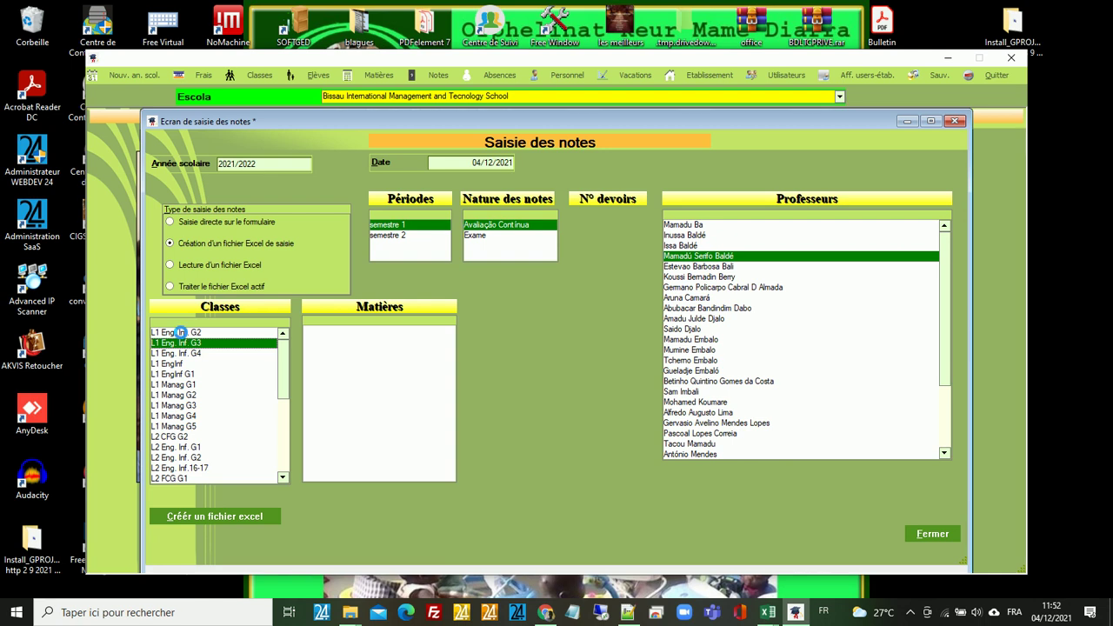
click(181, 334)
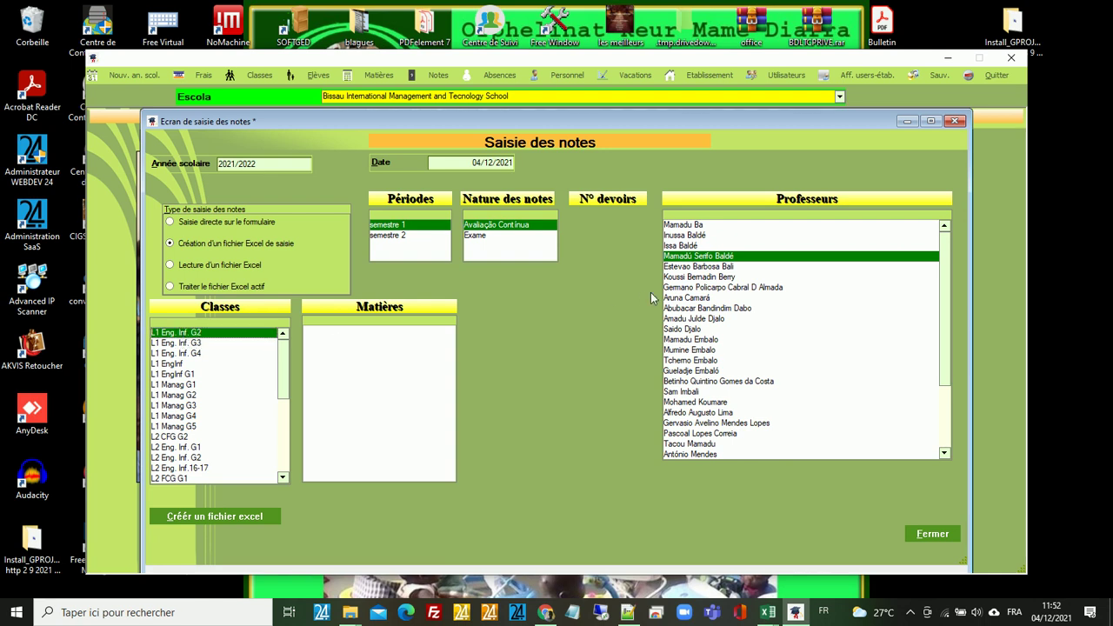
click(687, 267)
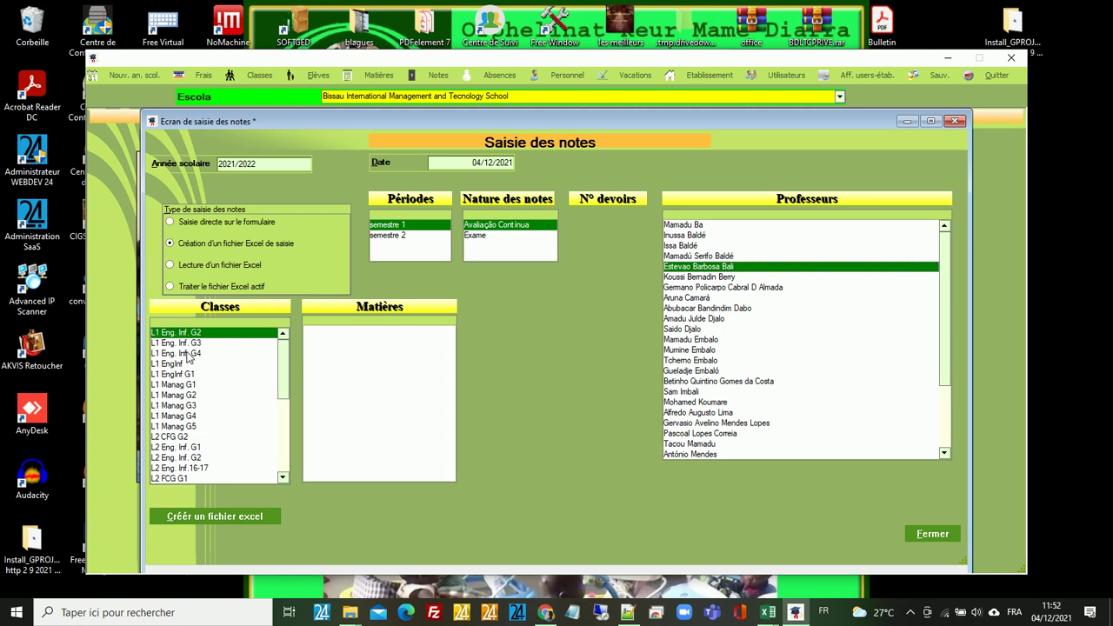
click(188, 354)
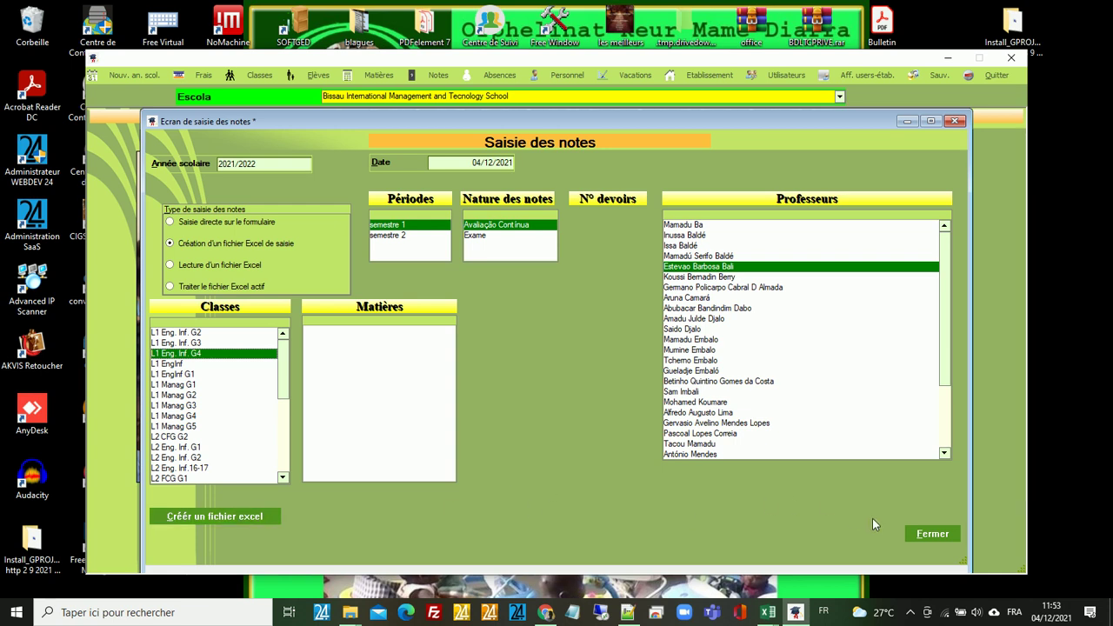
click(933, 534)
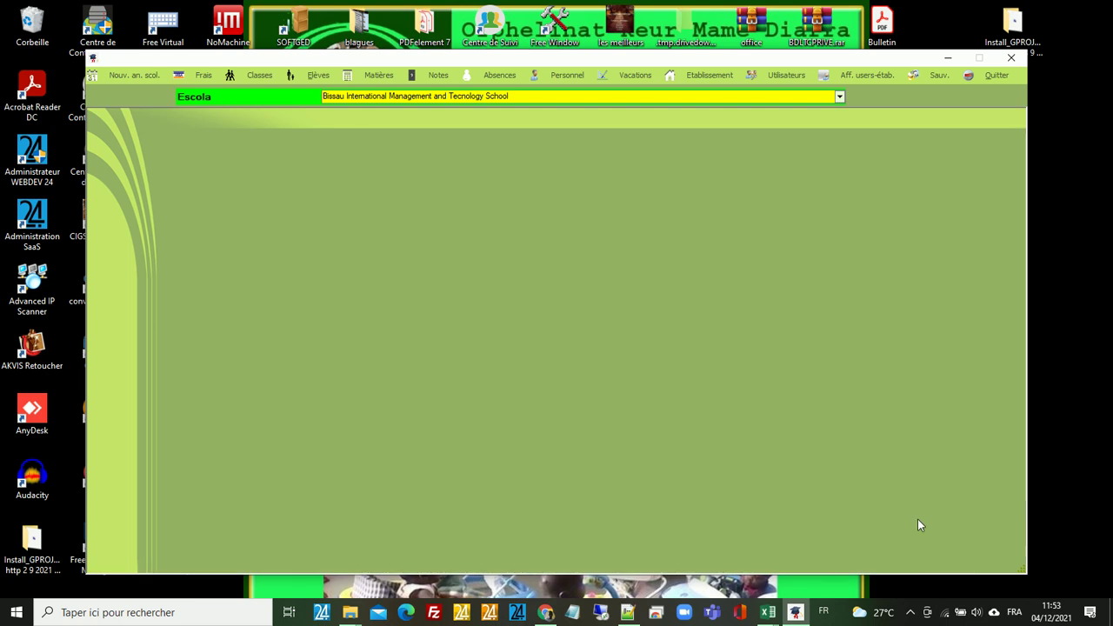
- Browse the Elèves and Matières menus, then open Notes > Traitement for 2021/2022 report cards
click(322, 79)
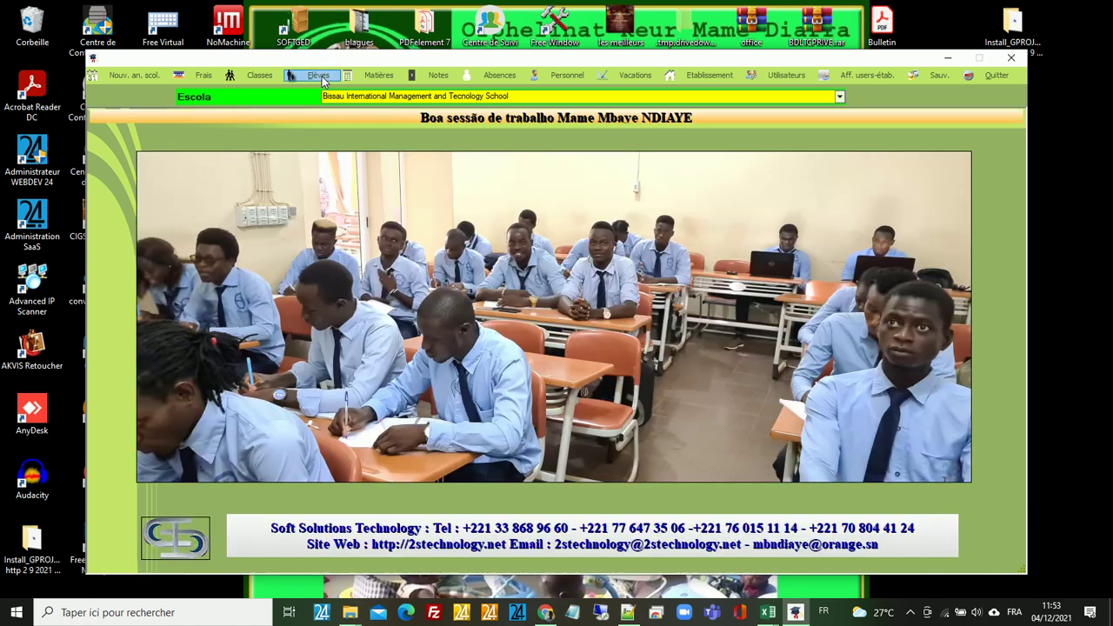
click(318, 75)
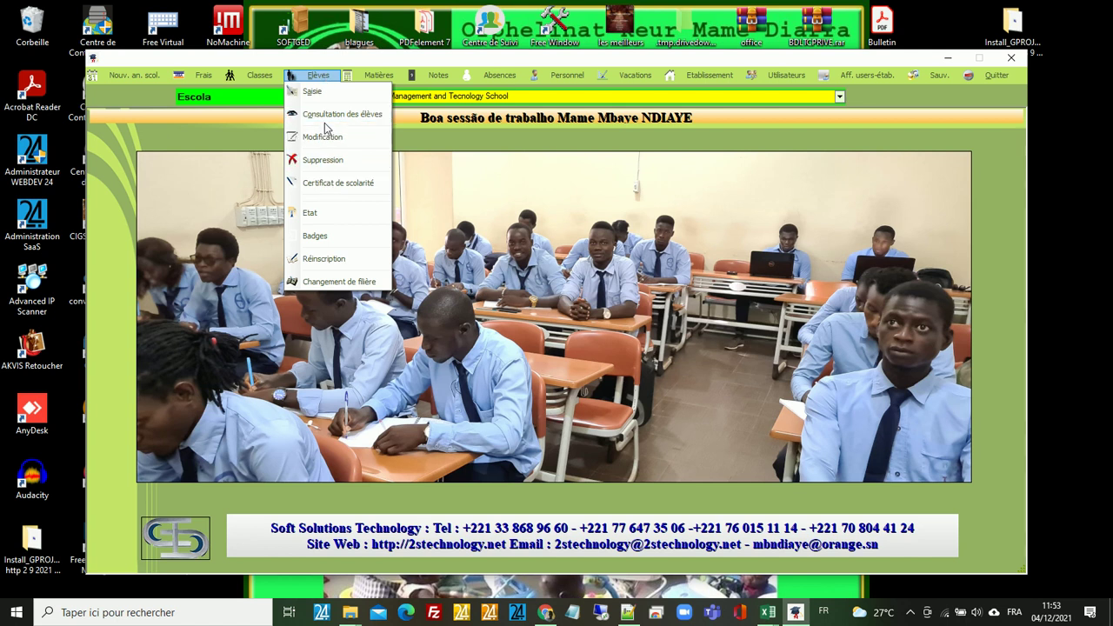
click(368, 79)
mouse_move(437, 76)
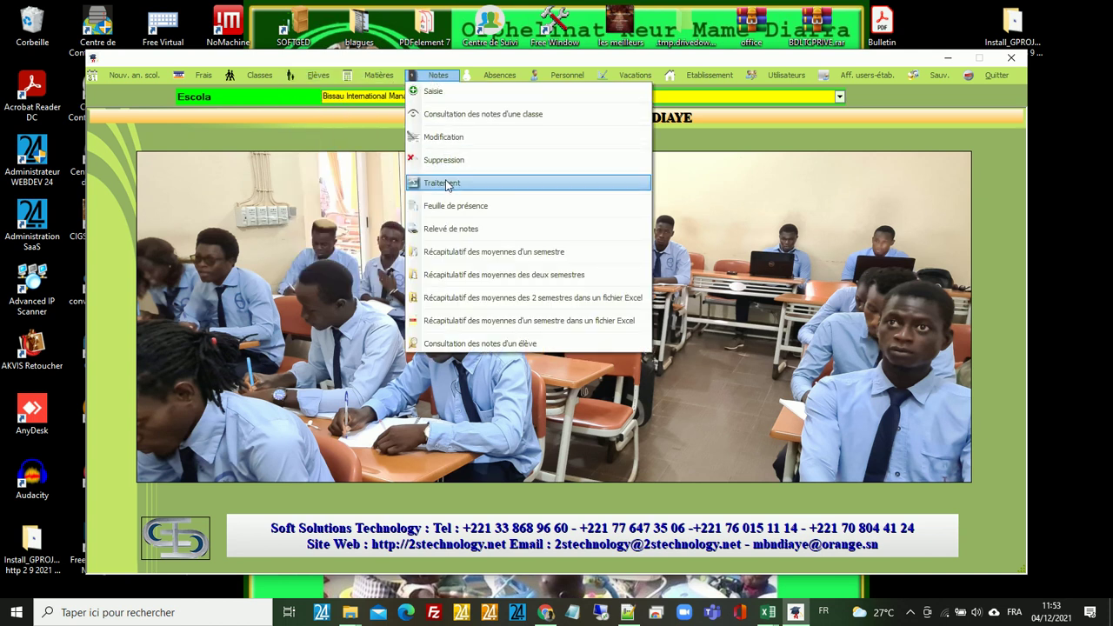
click(446, 183)
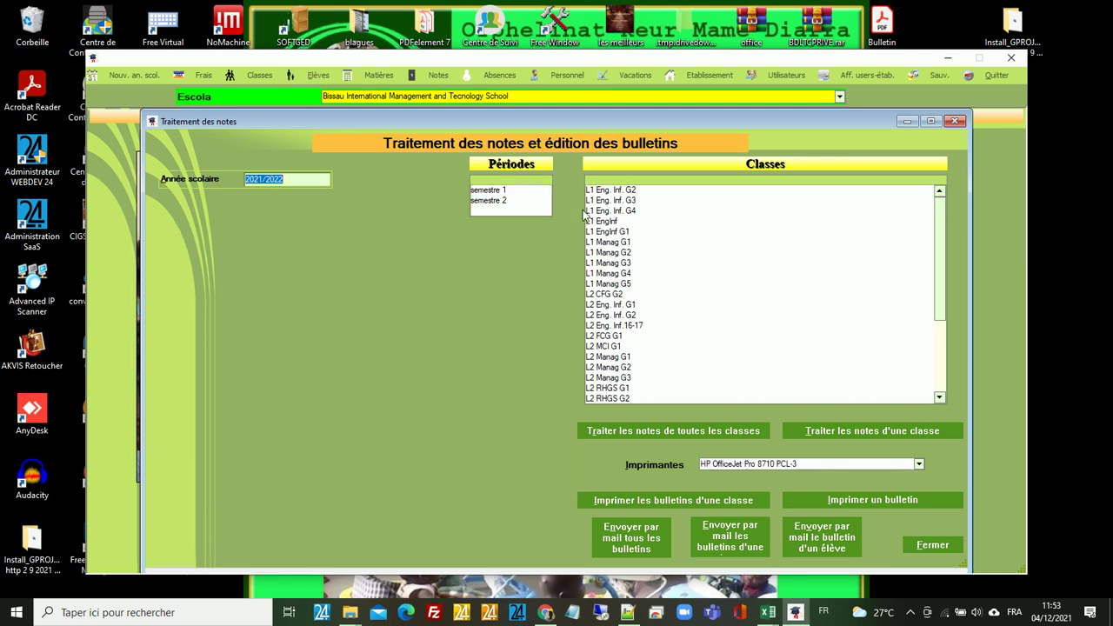
- List class L1 Manag G1's students and subjects, keep the HP OfficeJet Pro 8710 printer, and close
click(610, 243)
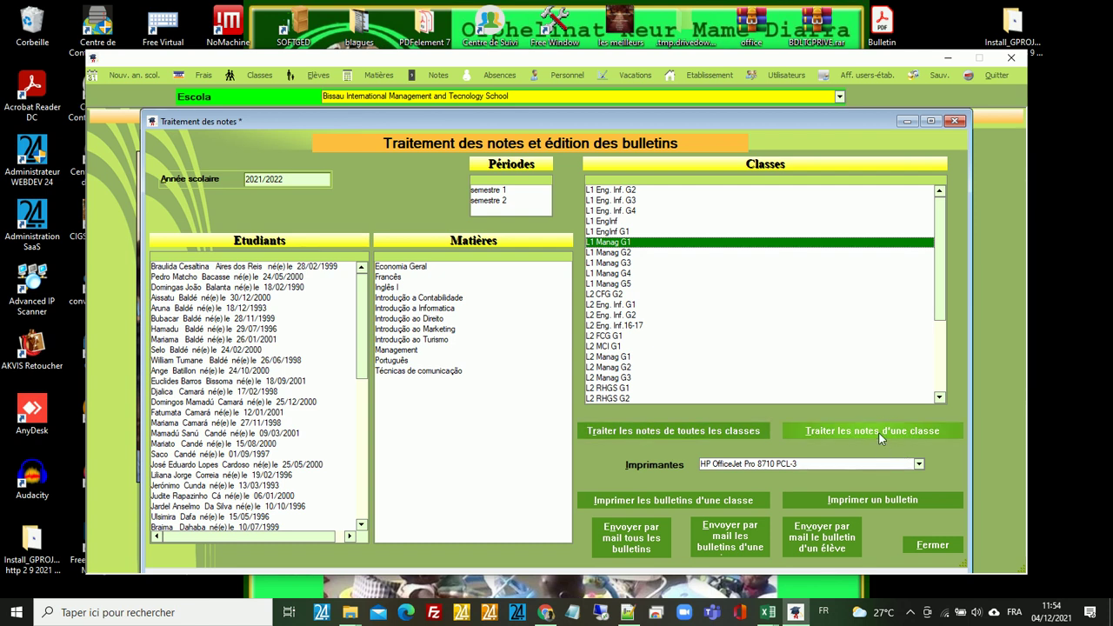
click(917, 467)
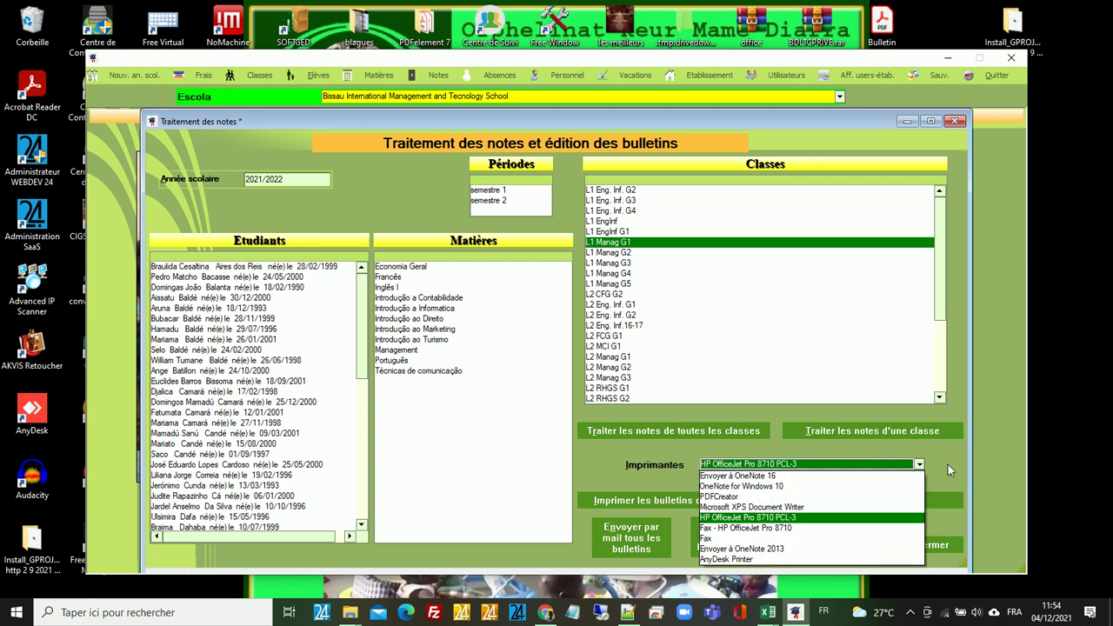
click(947, 466)
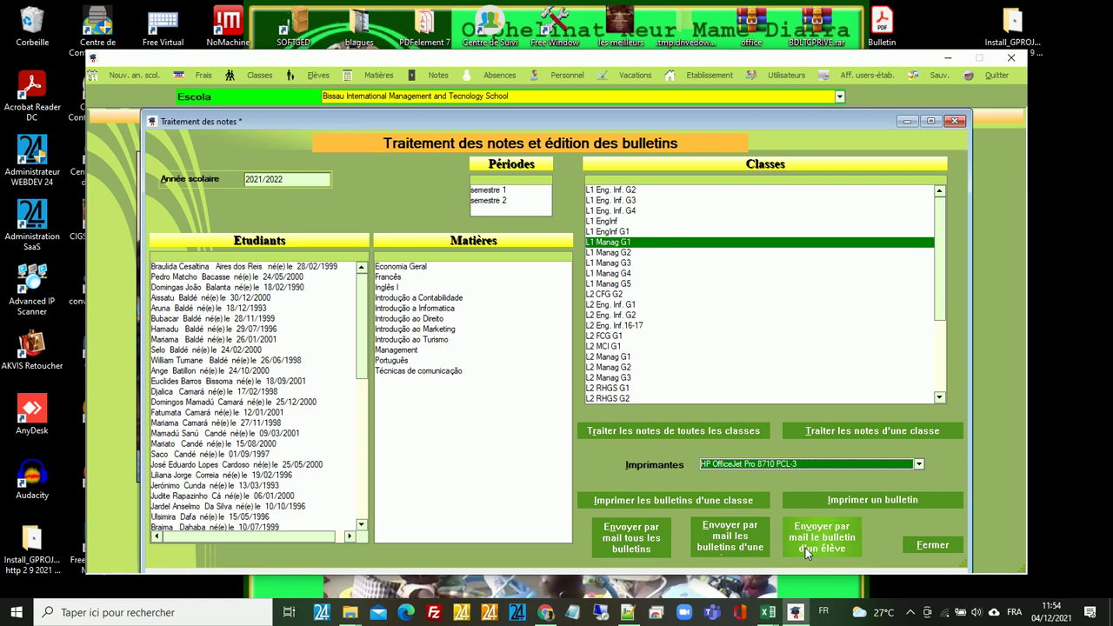
click(933, 546)
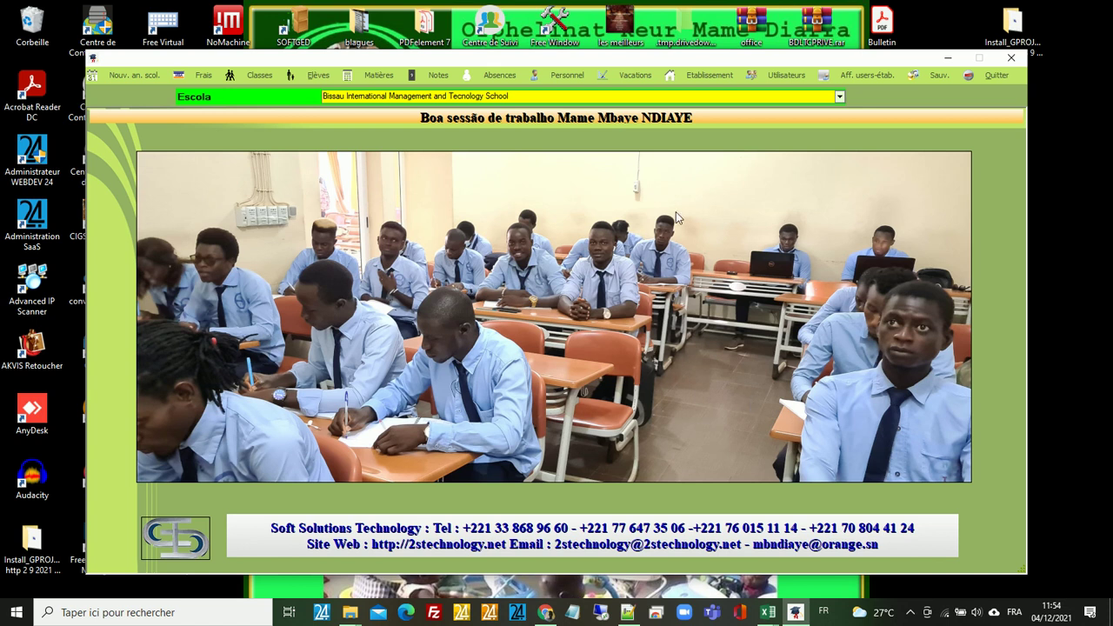
click(703, 75)
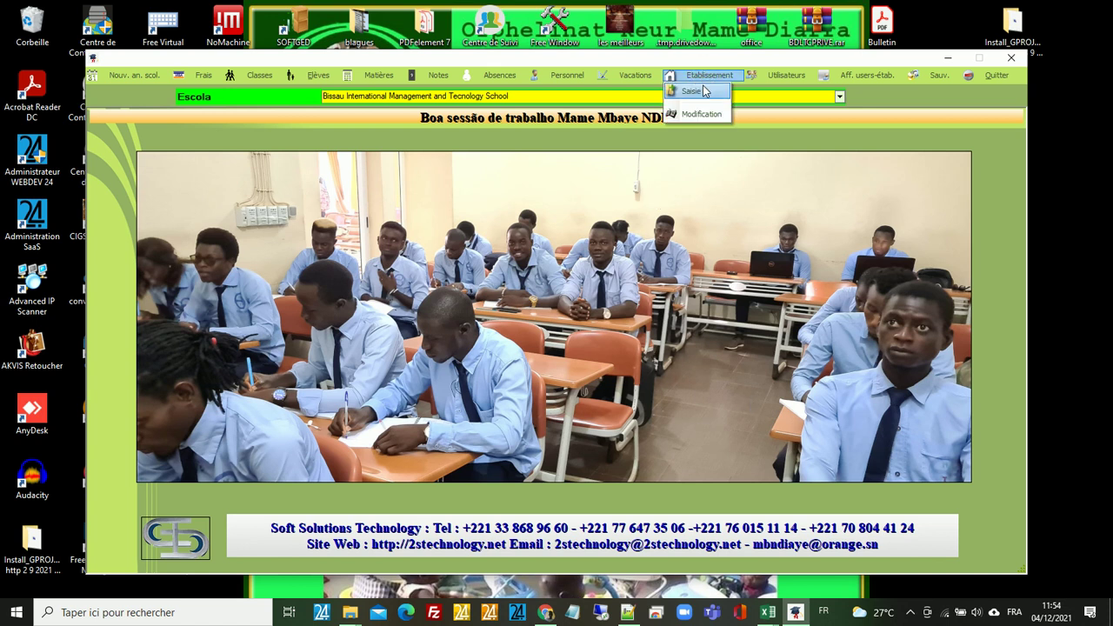
click(703, 113)
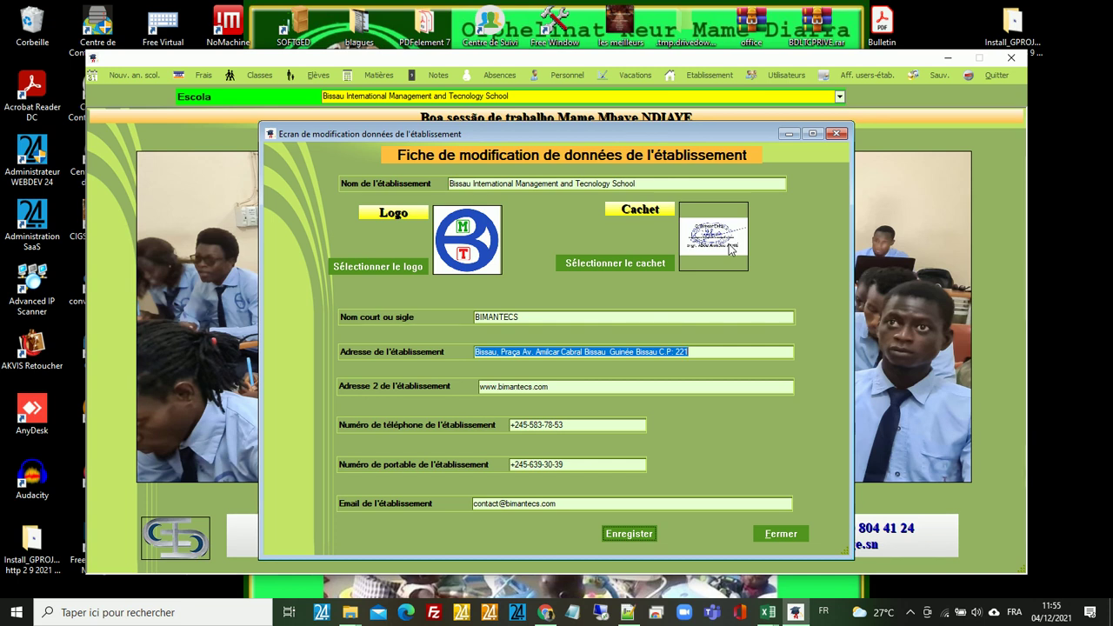
click(781, 534)
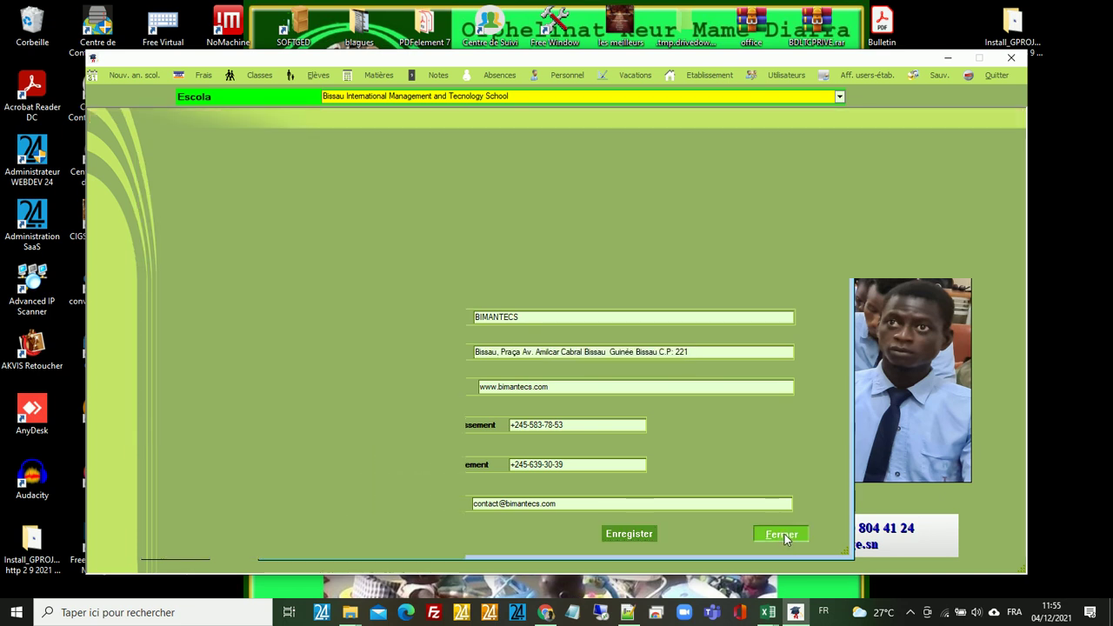